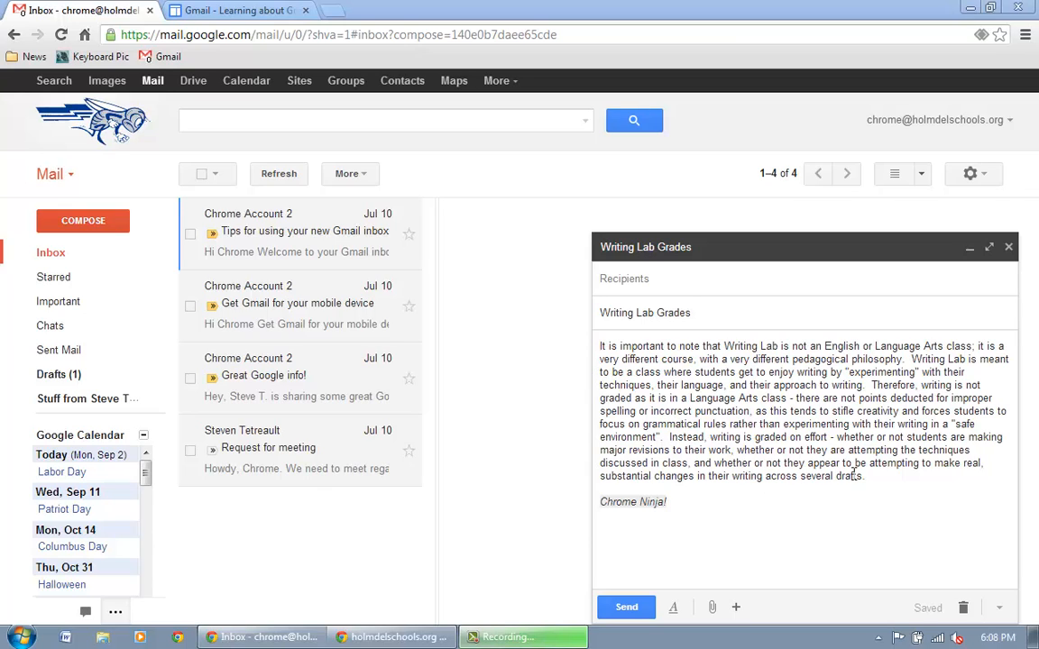
Save the Writing Lab Grades draft as a new canned response named "Writing Lab Rationale", and discard the draft.
{"action": "left_click", "coordinate": [1001, 611]}
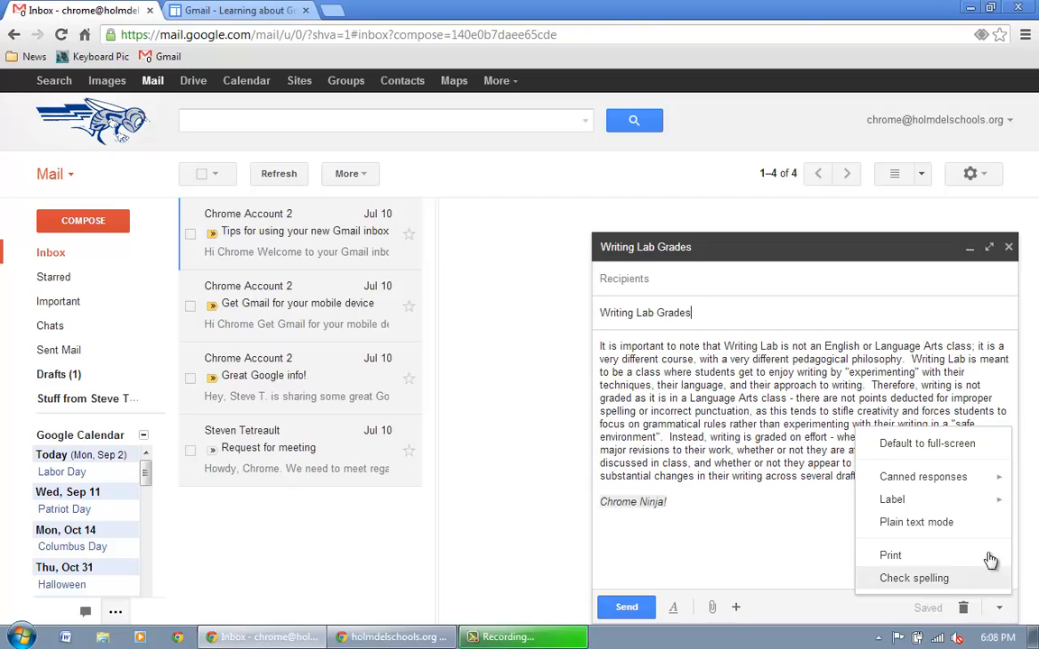
{"action": "mouse_move", "coordinate": [975, 487]}
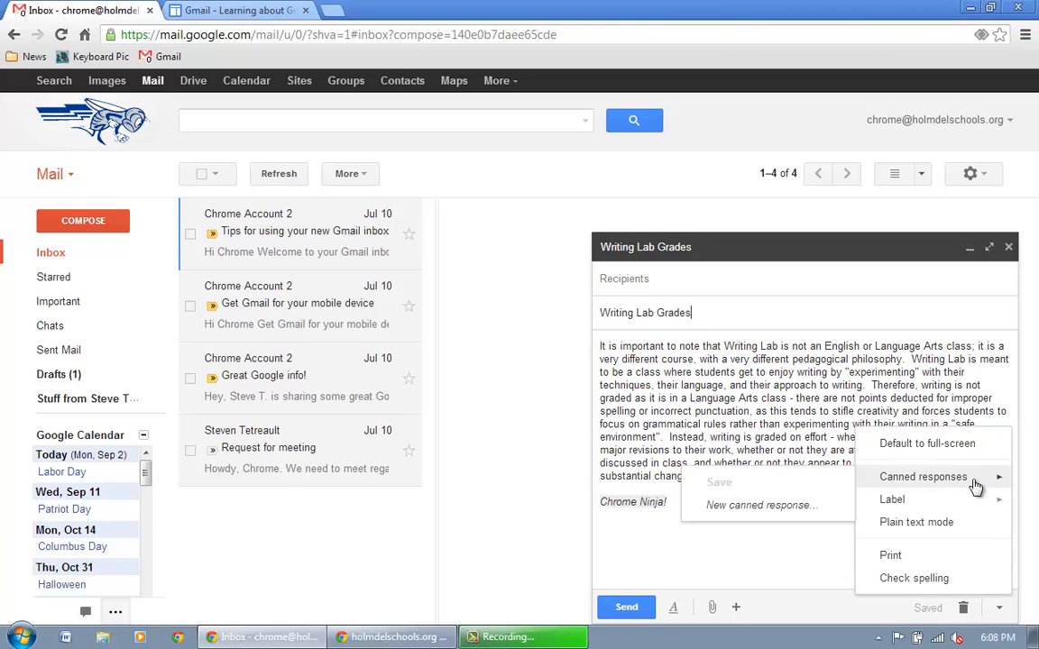
{"action": "left_click", "coordinate": [734, 508]}
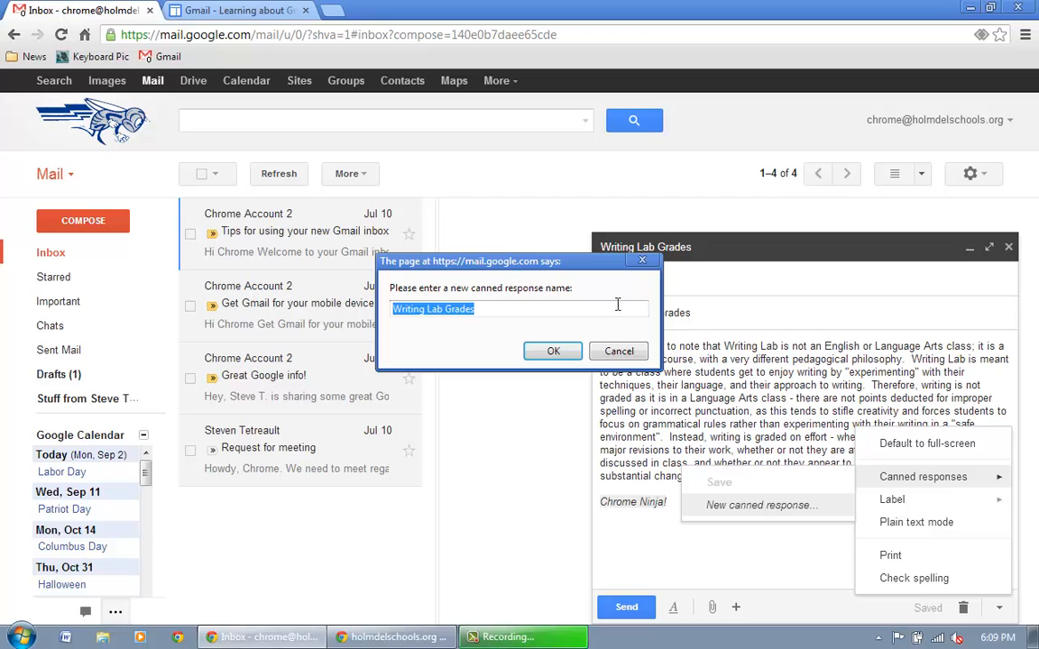
{"action": "left_click", "coordinate": [493, 309]}
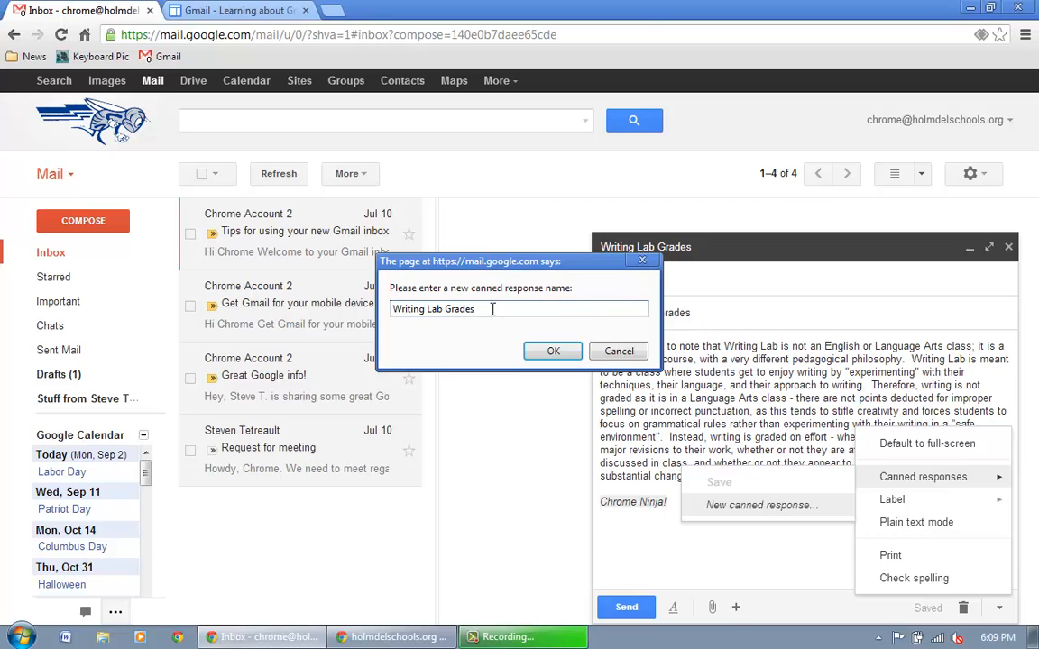
{"action": "key", "text": "BackSpace"}
{"action": "key", "text": "BackSpace"}
{"action": "key", "text": "BackSpace"}
{"action": "key", "text": "BackSpace"}
{"action": "key", "text": "BackSpace"}
{"action": "key", "text": "BackSpace"}
{"action": "type", "text": "Rational"}
{"action": "type", "text": "e"}
{"action": "left_click", "coordinate": [553, 354]}
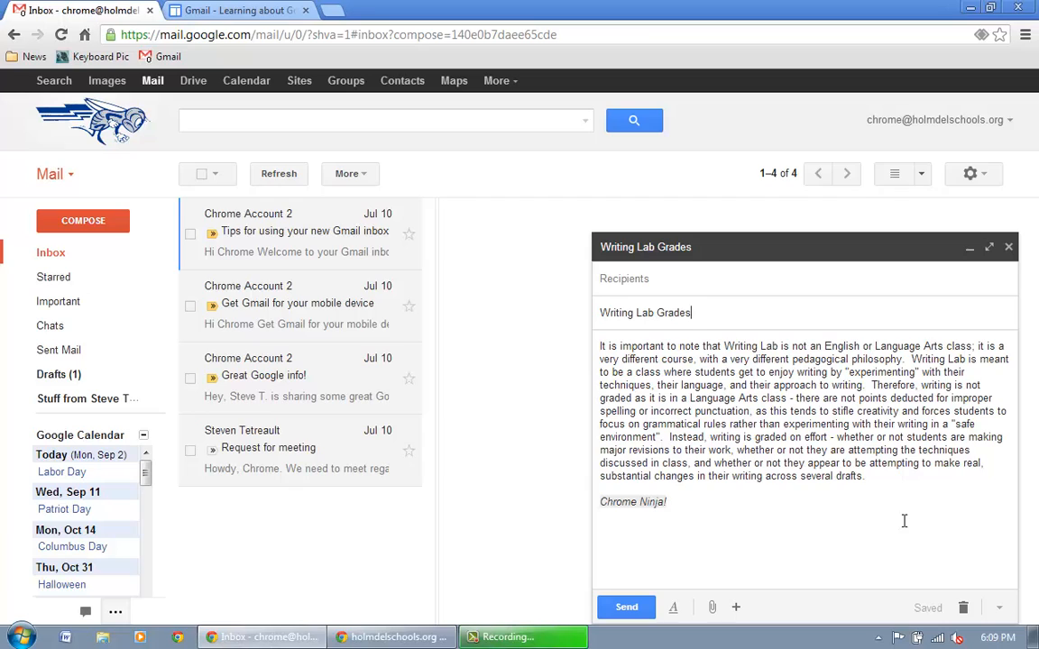
{"action": "left_click", "coordinate": [963, 609]}
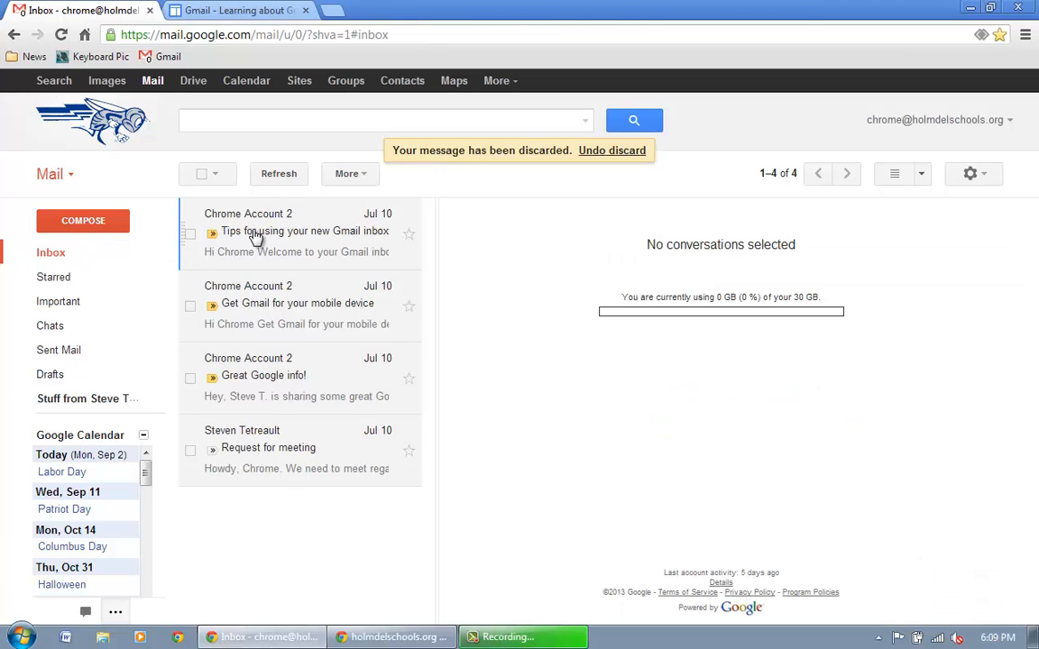
Open the "Angry Parent" message, second in the list of mail labelled Crank File.
{"action": "mouse_move", "coordinate": [72, 344]}
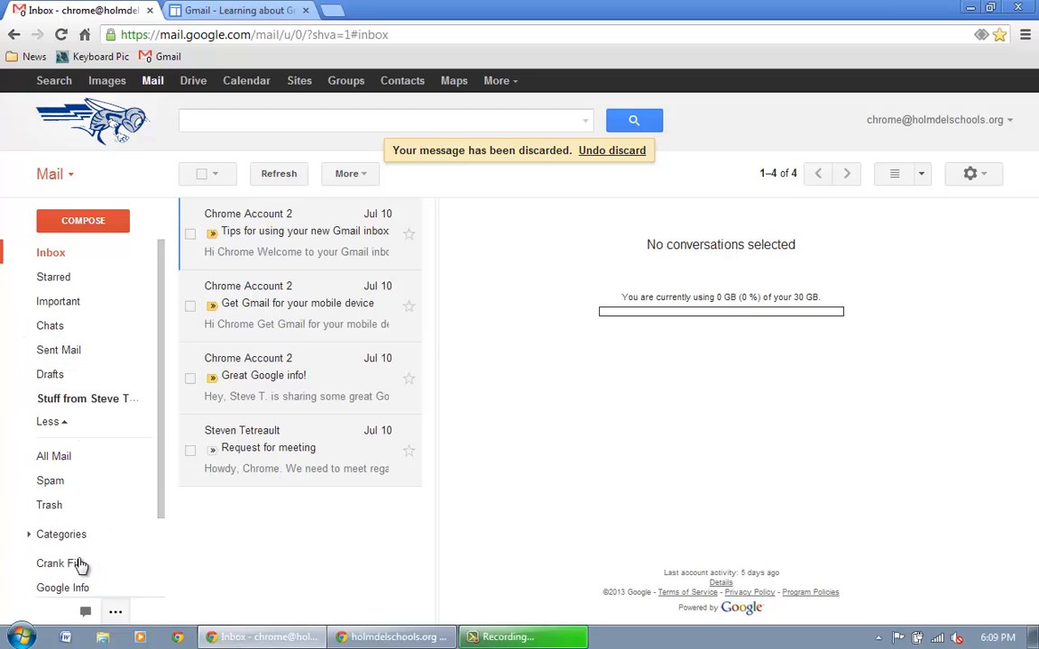
{"action": "scroll", "coordinate": [153, 478], "scroll_direction": "down", "scroll_amount": 1}
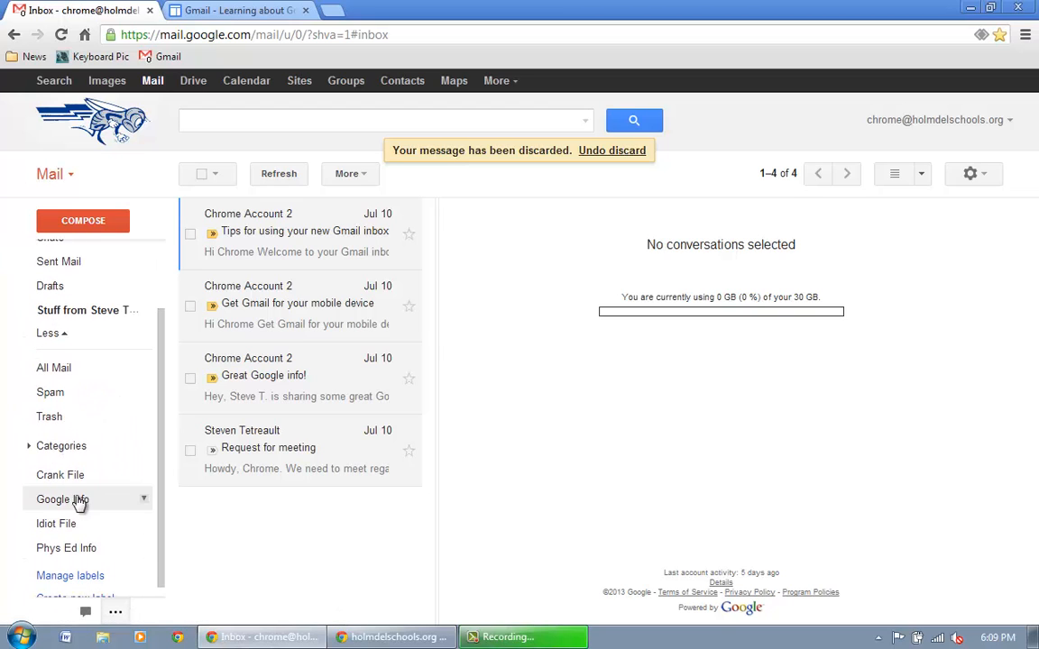
{"action": "left_click", "coordinate": [54, 475]}
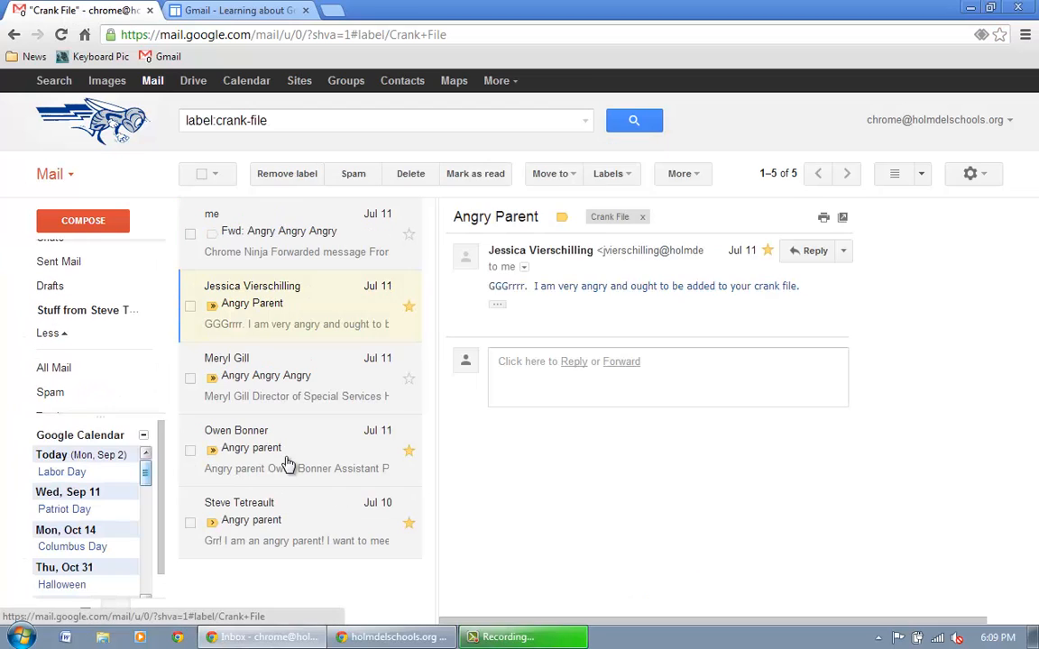
{"action": "left_click", "coordinate": [259, 237]}
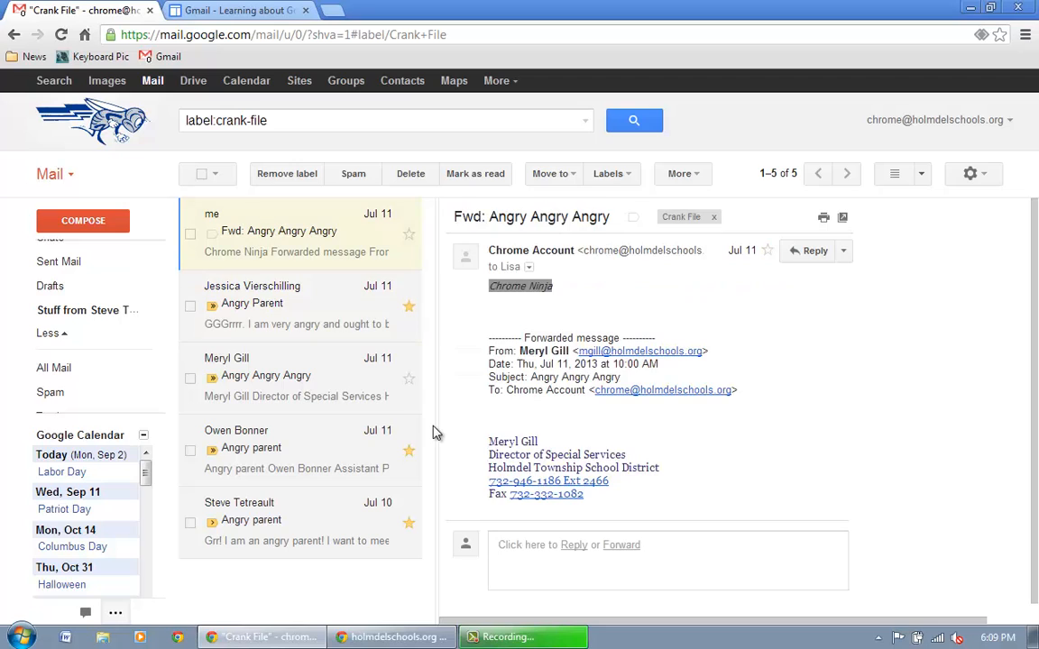
{"action": "left_click", "coordinate": [269, 314]}
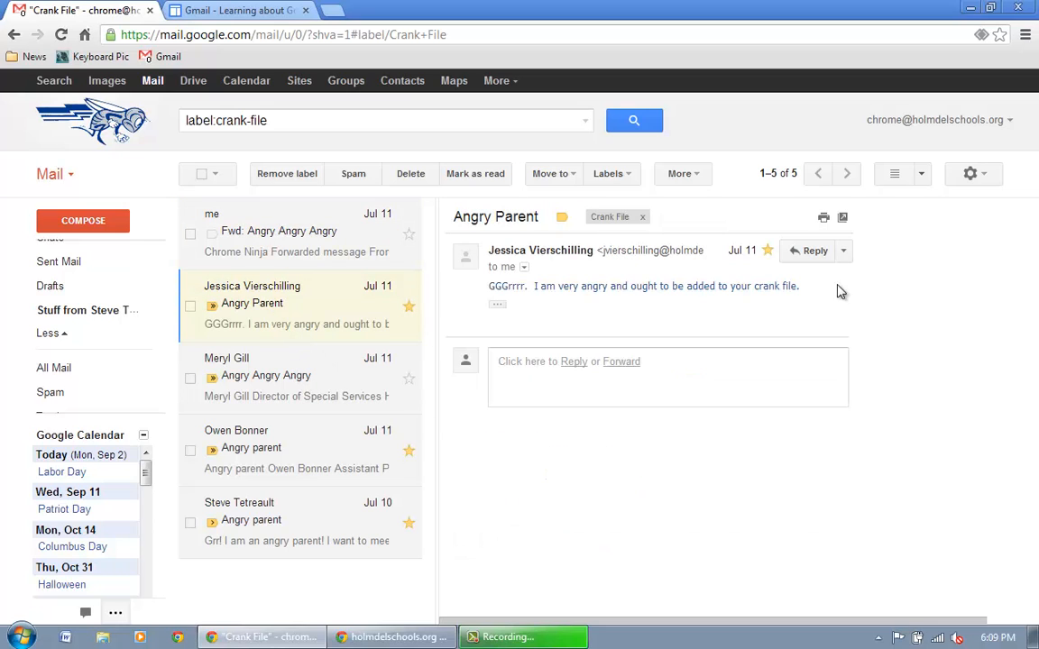
Start a reply to the "Angry Parent" message and insert the "Writing Lab Rationale" canned response.
{"action": "left_click", "coordinate": [810, 252]}
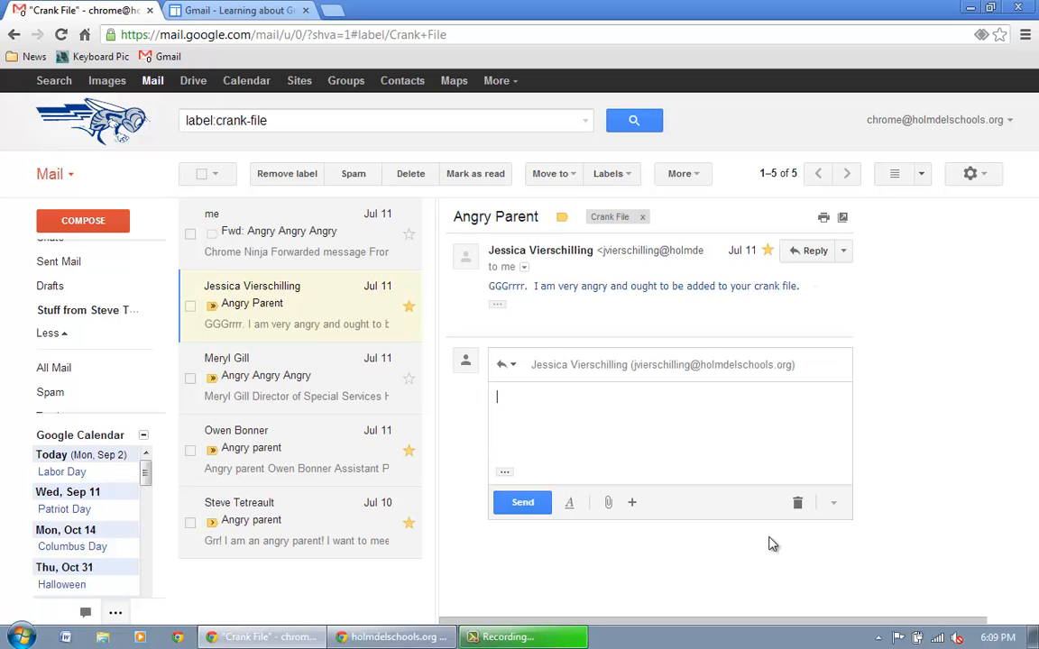
{"action": "left_click", "coordinate": [835, 507]}
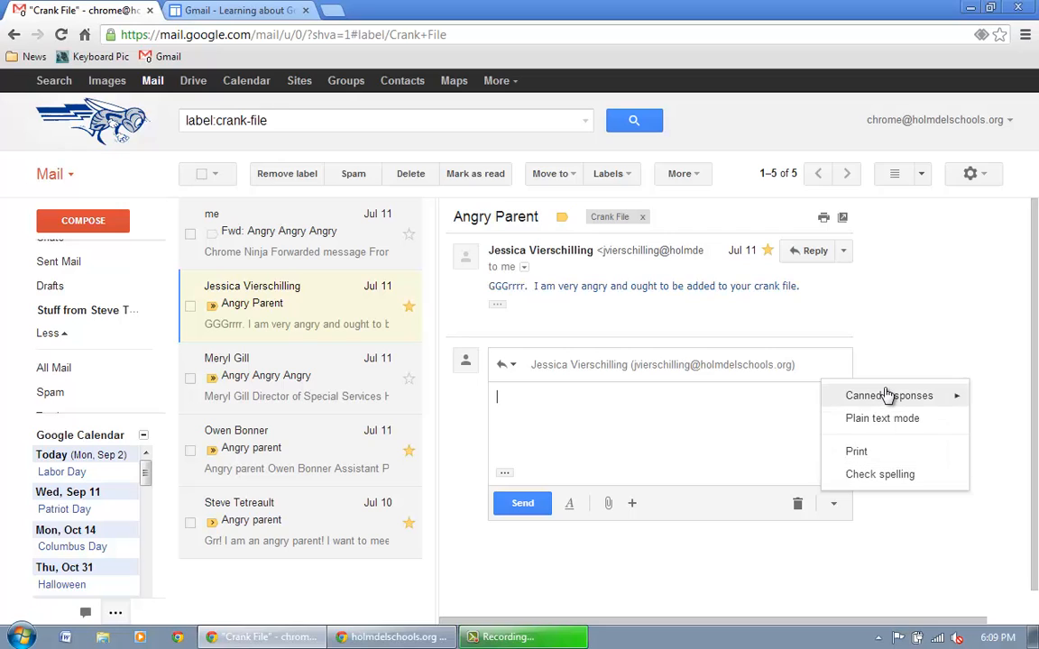
{"action": "mouse_move", "coordinate": [888, 398]}
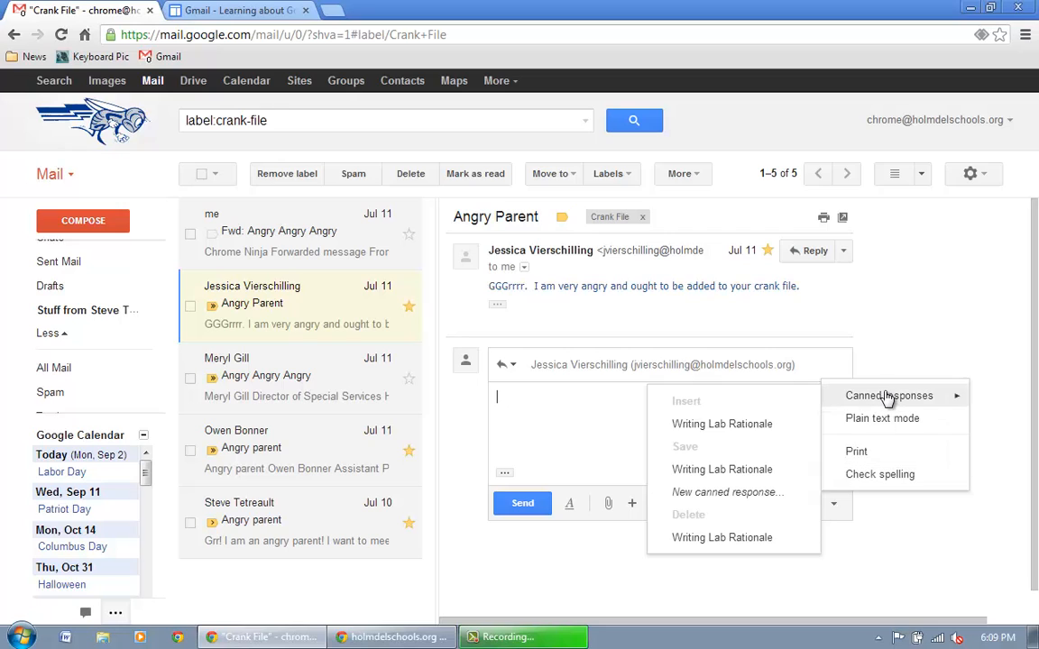
{"action": "left_click", "coordinate": [710, 430]}
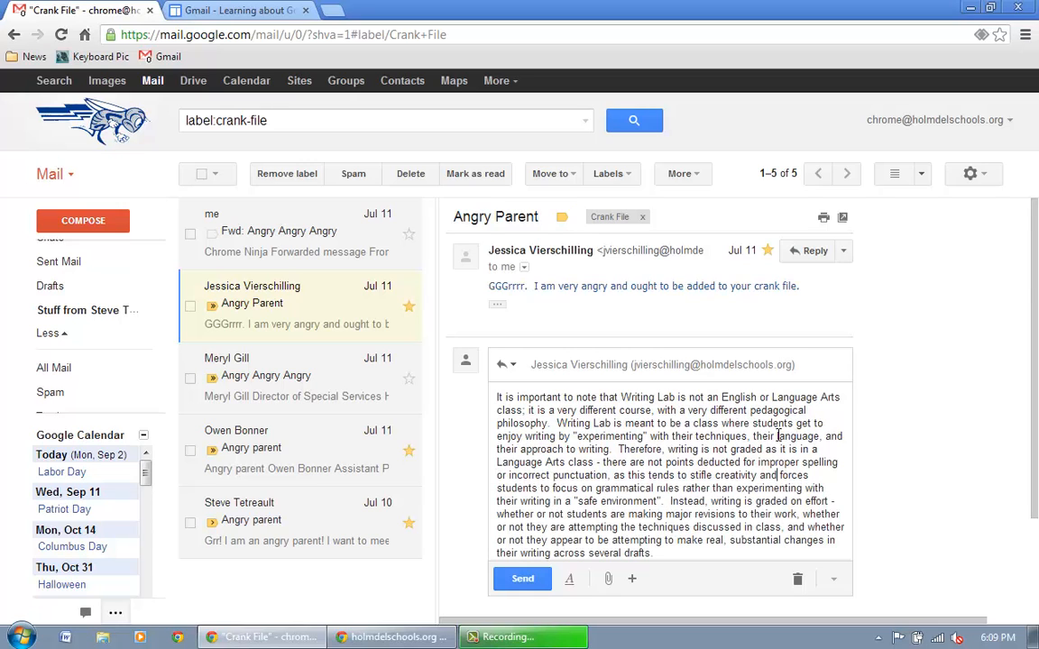
Delete the "Chrome Ninja!" signature and the blank line above it from the end of the inserted response.
{"action": "key", "text": "Up"}
{"action": "key", "text": "Up"}
{"action": "key", "text": "Up"}
{"action": "key", "text": "Up"}
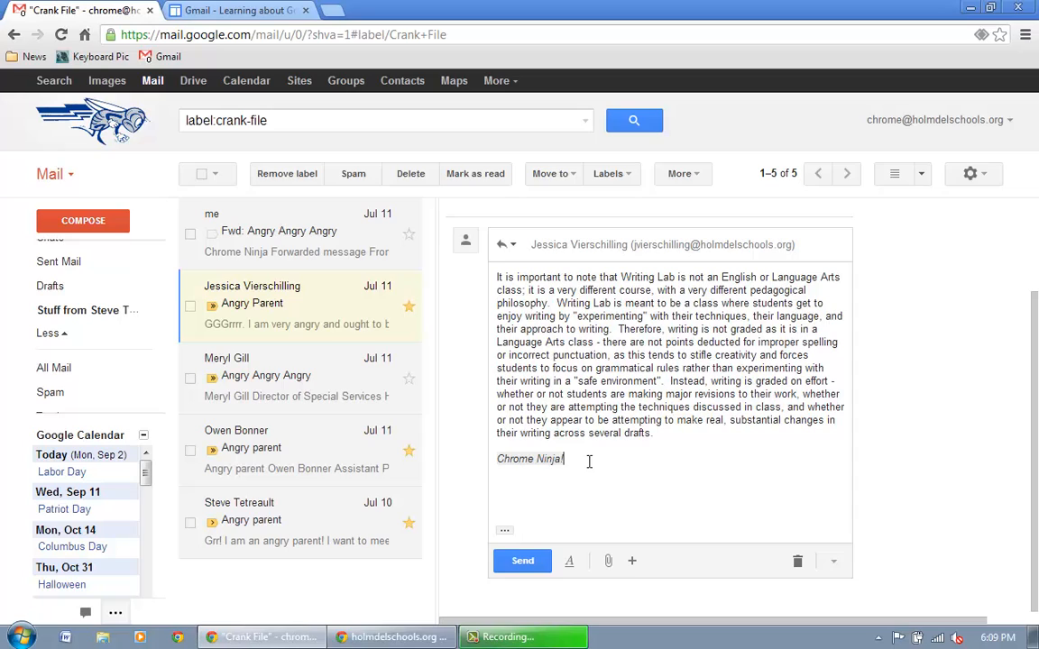
{"action": "left_click_drag", "start_coordinate": [588, 461], "coordinate": [487, 451]}
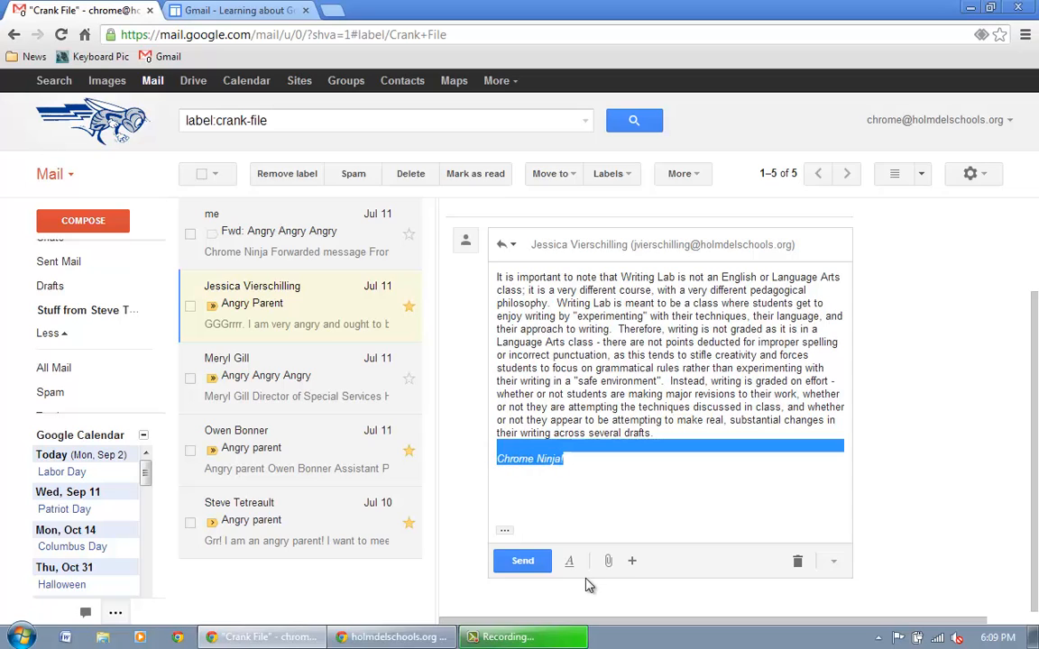
{"action": "key", "text": "BackSpace"}
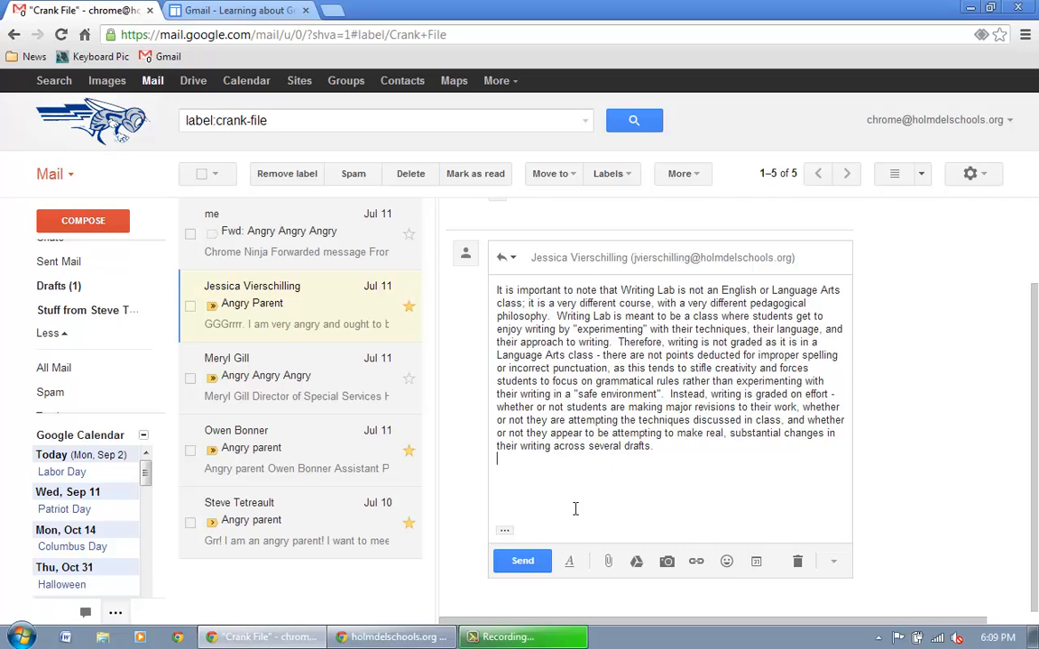
Expand the trimmed content of the reply and look through the signature and quoted message below the inserted response.
{"action": "left_click", "coordinate": [505, 530]}
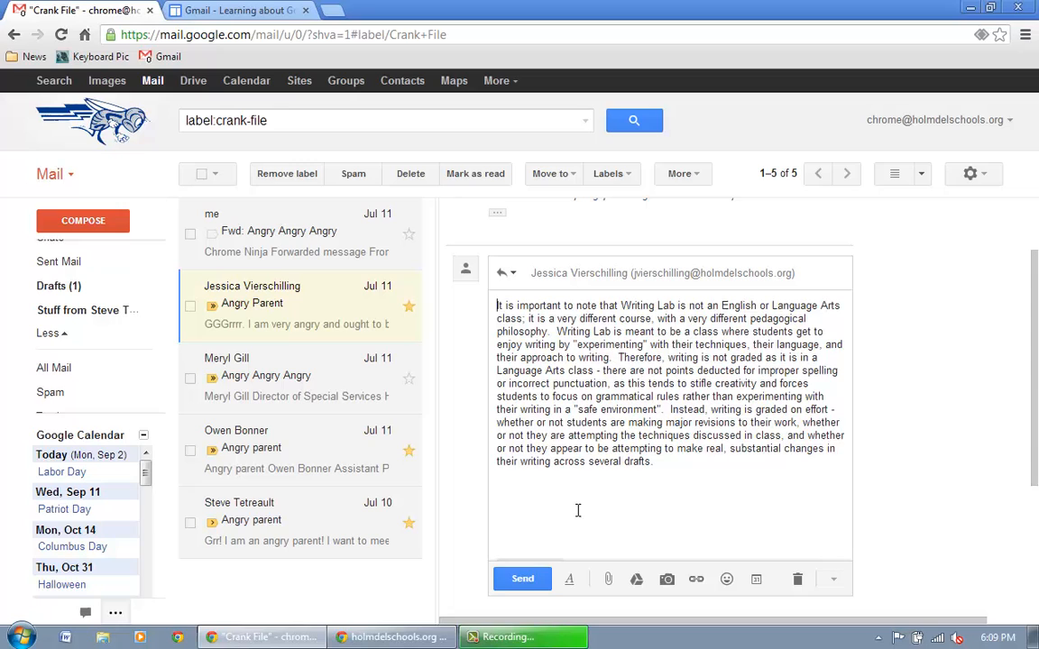
{"action": "left_click", "coordinate": [696, 487]}
{"action": "key", "text": "Down"}
{"action": "key", "text": "Down"}
{"action": "key", "text": "Down"}
{"action": "key", "text": "Down"}
{"action": "key", "text": "Down"}
{"action": "key", "text": "Down"}
{"action": "key", "text": "Down"}
{"action": "key", "text": "Down"}
{"action": "key", "text": "Down"}
{"action": "key", "text": "Down"}
{"action": "key", "text": "Up"}
{"action": "key", "text": "Up"}
{"action": "key", "text": "Up"}
{"action": "key", "text": "Up"}
{"action": "key", "text": "Up"}
{"action": "key", "text": "Up"}
{"action": "key", "text": "Up"}
{"action": "key", "text": "Up"}
{"action": "key", "text": "Up"}
{"action": "key", "text": "Up"}
{"action": "key", "text": "Up"}
{"action": "key", "text": "Up"}
{"action": "key", "text": "Up"}
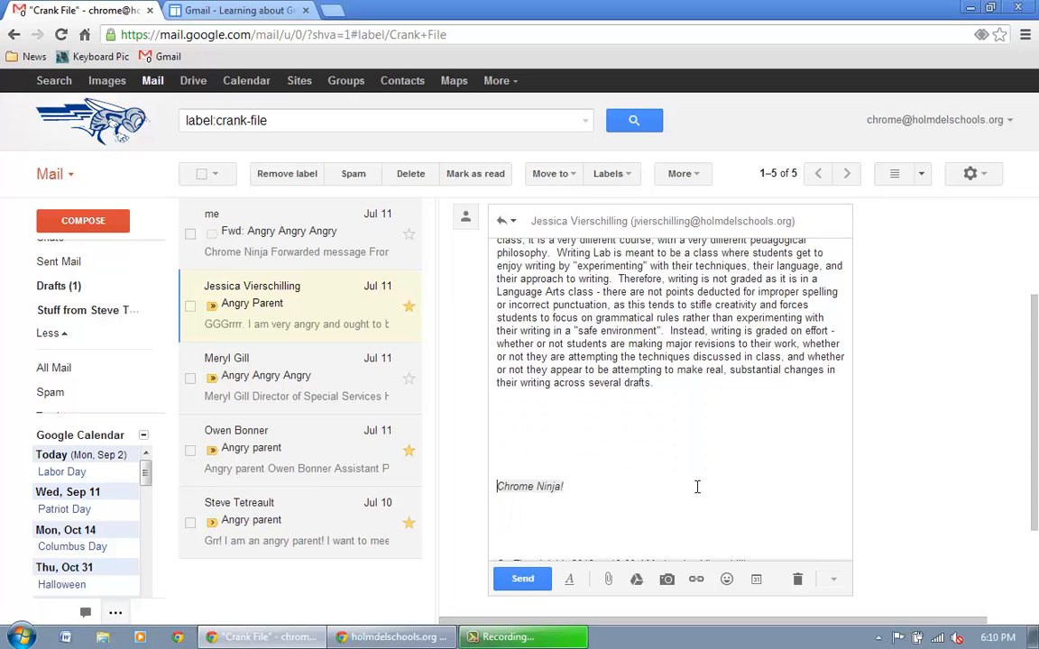
Remove extra blank lines between the response text and the signature, and discard the reply draft.
{"action": "key", "text": "Down"}
{"action": "key", "text": "Down"}
{"action": "key", "text": "Down"}
{"action": "key", "text": "Down"}
{"action": "key", "text": "Down"}
{"action": "key", "text": "Down"}
{"action": "key", "text": "BackSpace"}
{"action": "key", "text": "BackSpace"}
{"action": "key", "text": "BackSpace"}
{"action": "key", "text": "BackSpace"}
{"action": "key", "text": "BackSpace"}
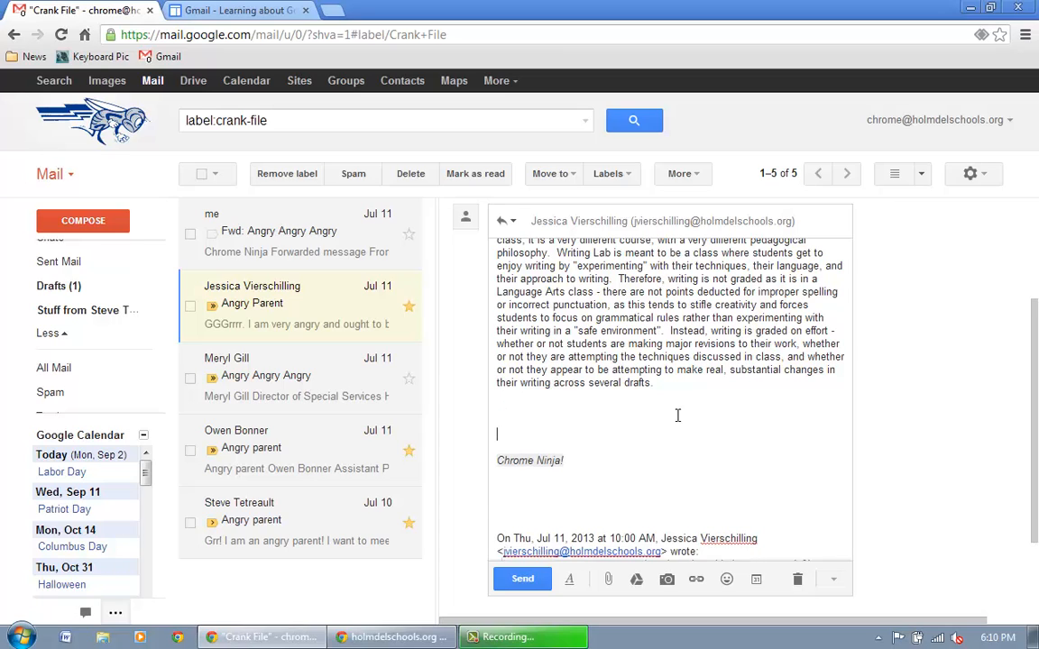
{"action": "left_click", "coordinate": [709, 377]}
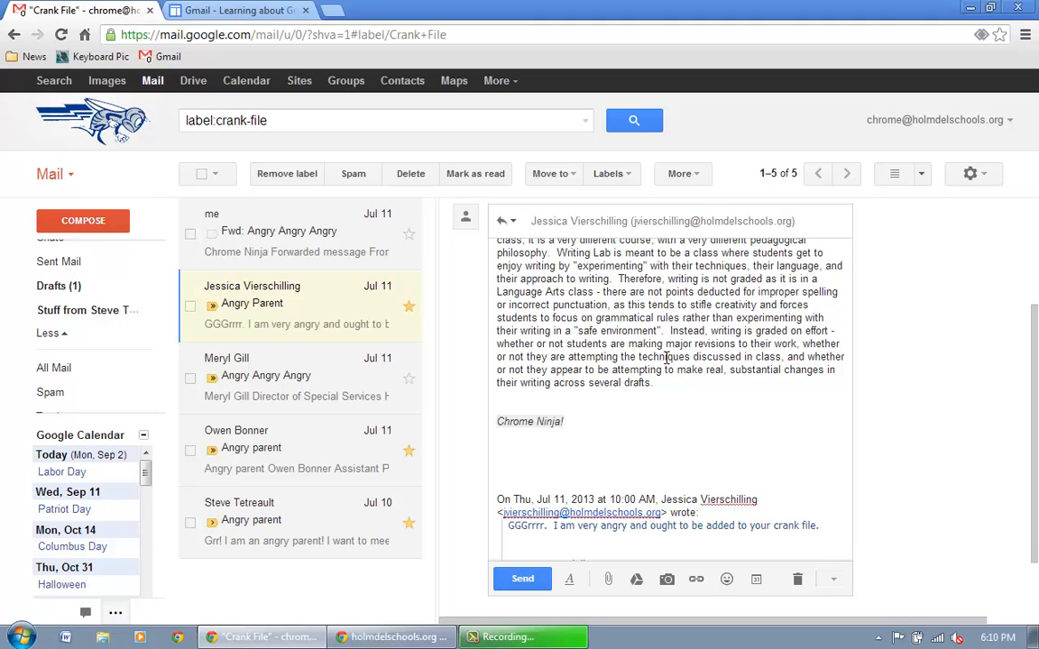
{"action": "left_click", "coordinate": [797, 581]}
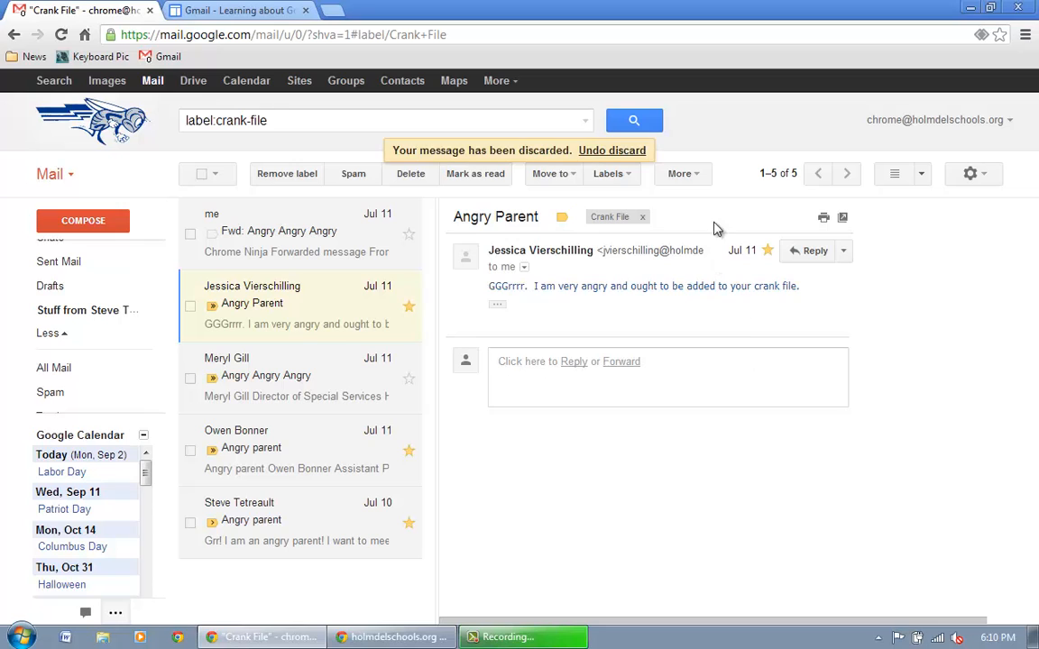
{"action": "mouse_move", "coordinate": [111, 268]}
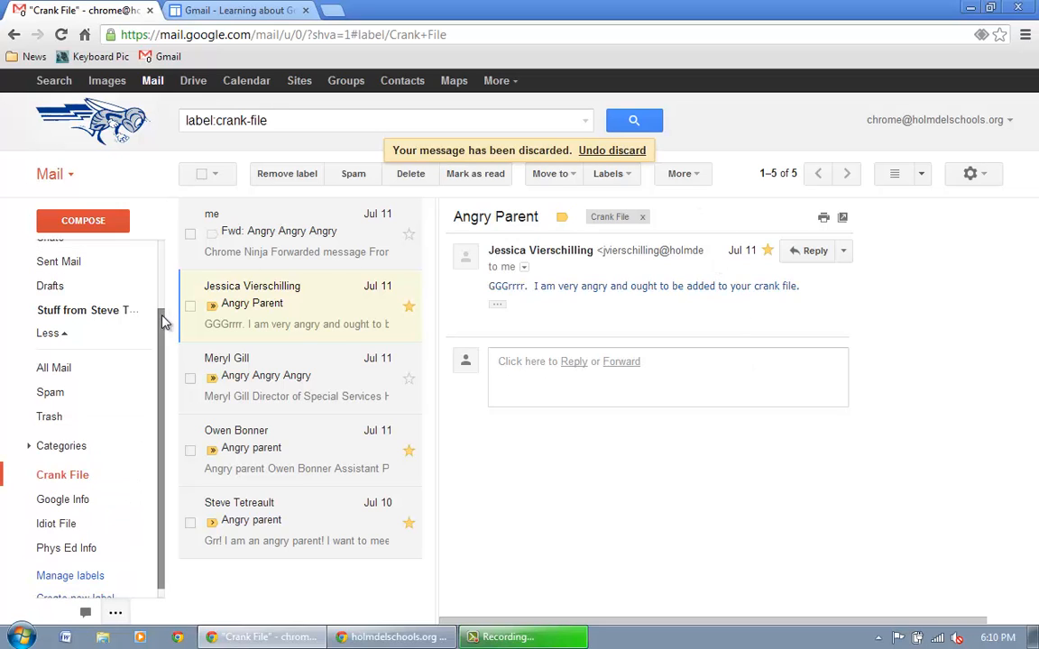
{"action": "left_click_drag", "start_coordinate": [162, 318], "coordinate": [164, 219]}
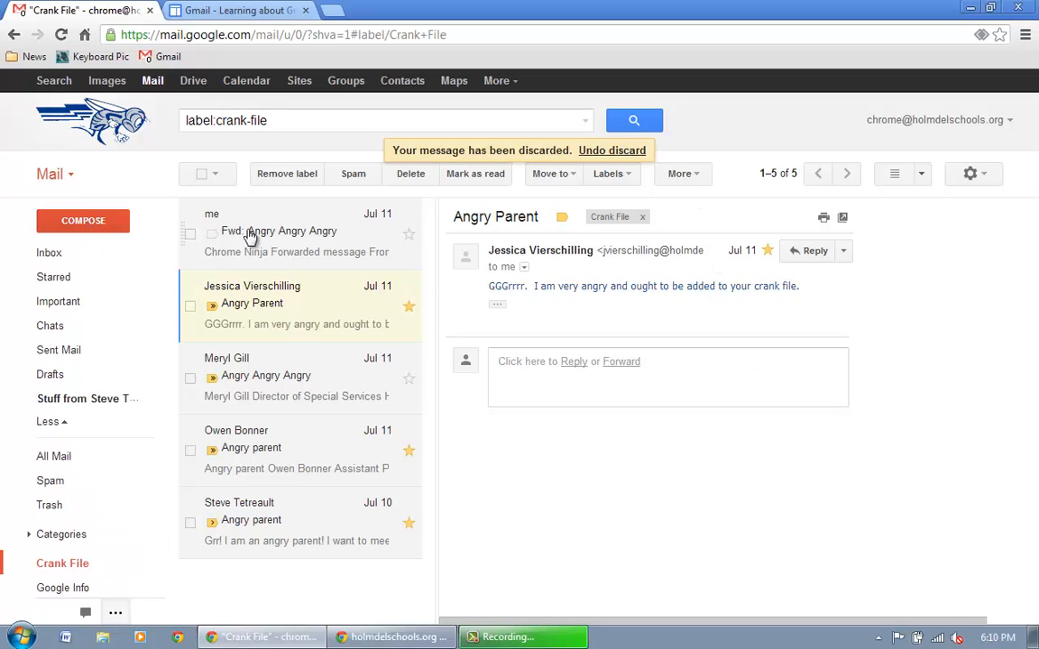
{"action": "left_click", "coordinate": [693, 176]}
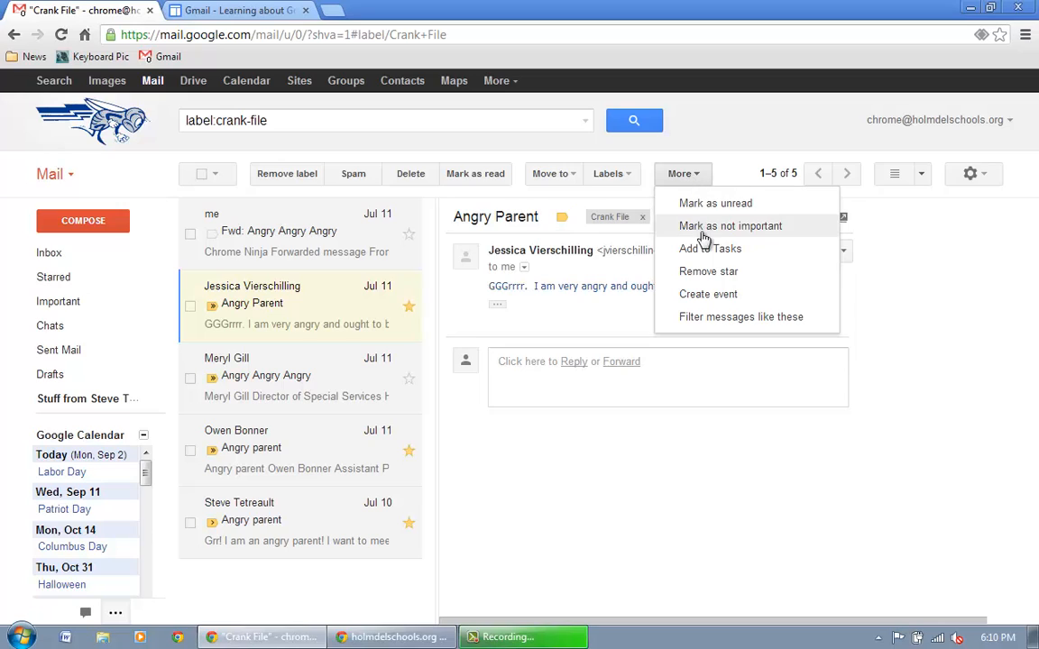
{"action": "left_click", "coordinate": [83, 220]}
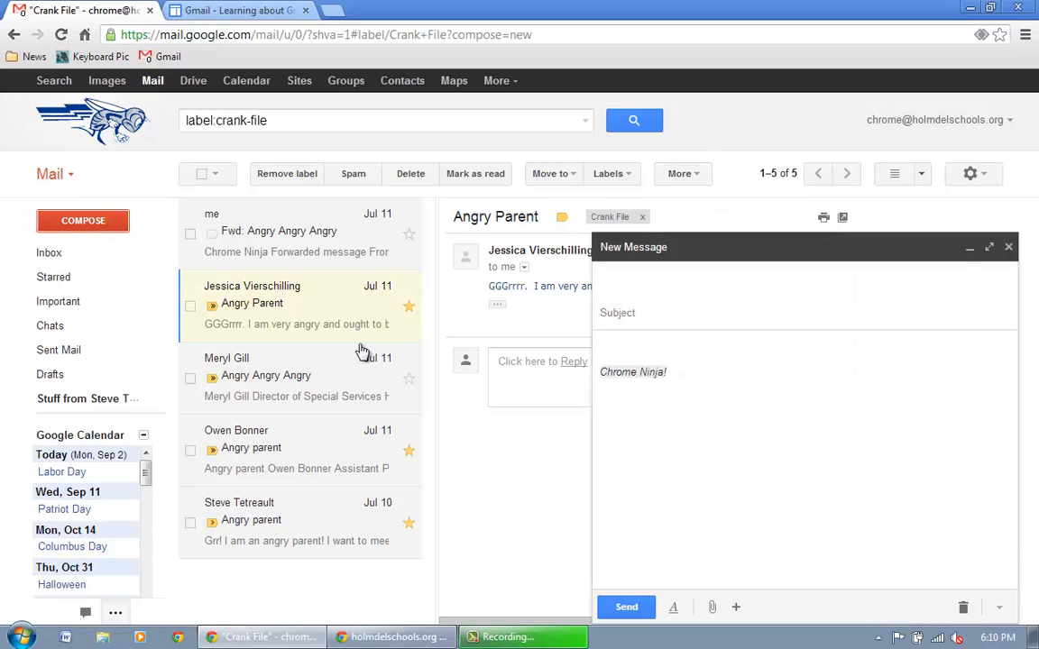
{"action": "left_click", "coordinate": [701, 311]}
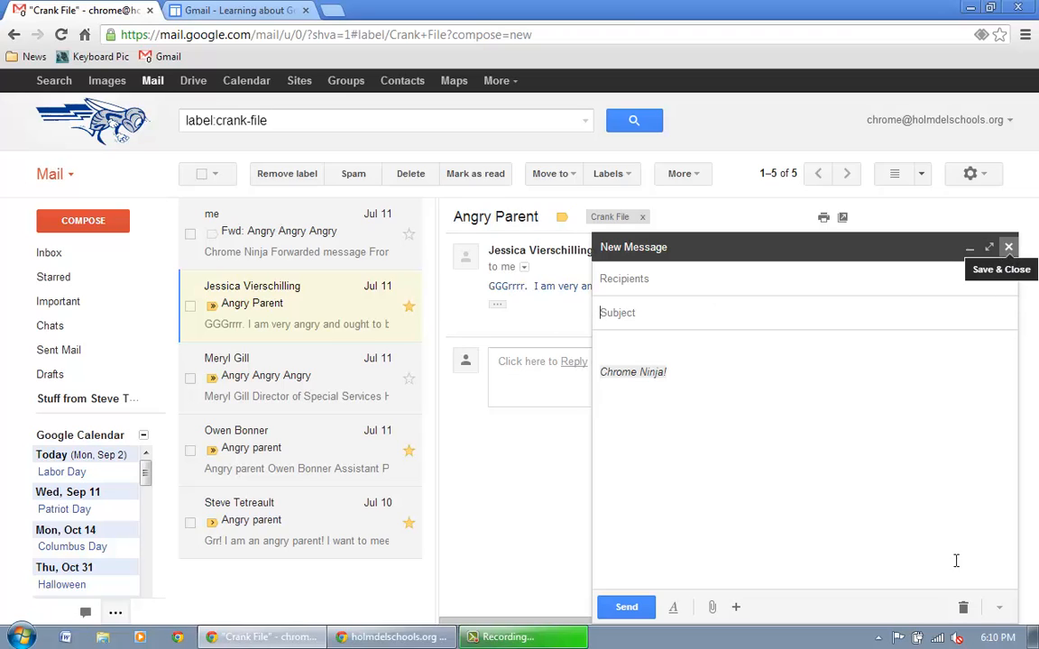
{"action": "left_click", "coordinate": [963, 606]}
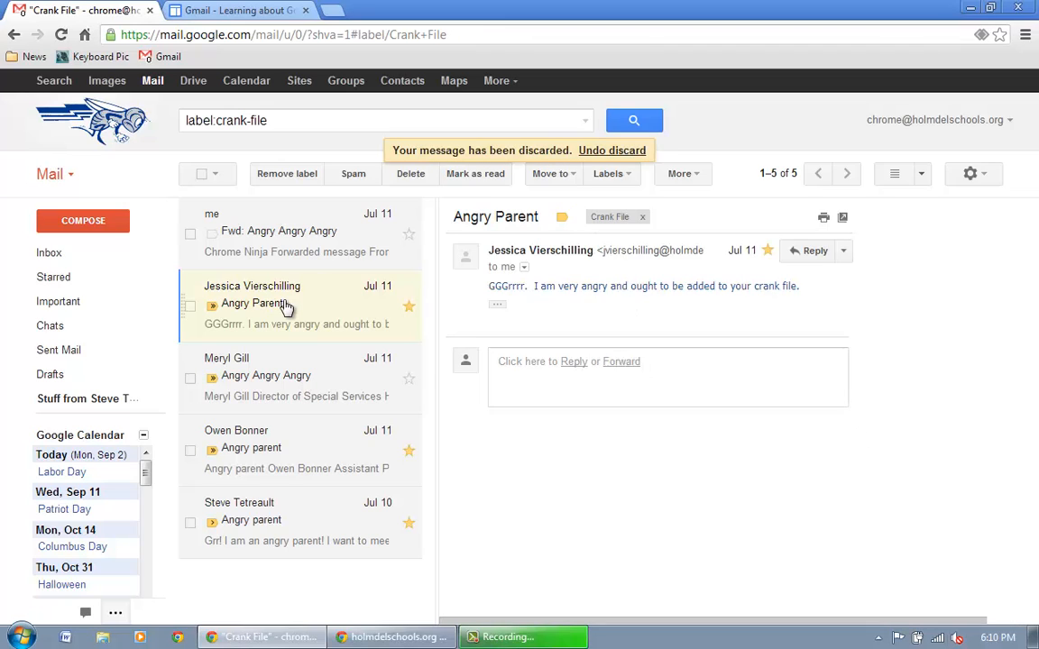
{"action": "left_click", "coordinate": [319, 363]}
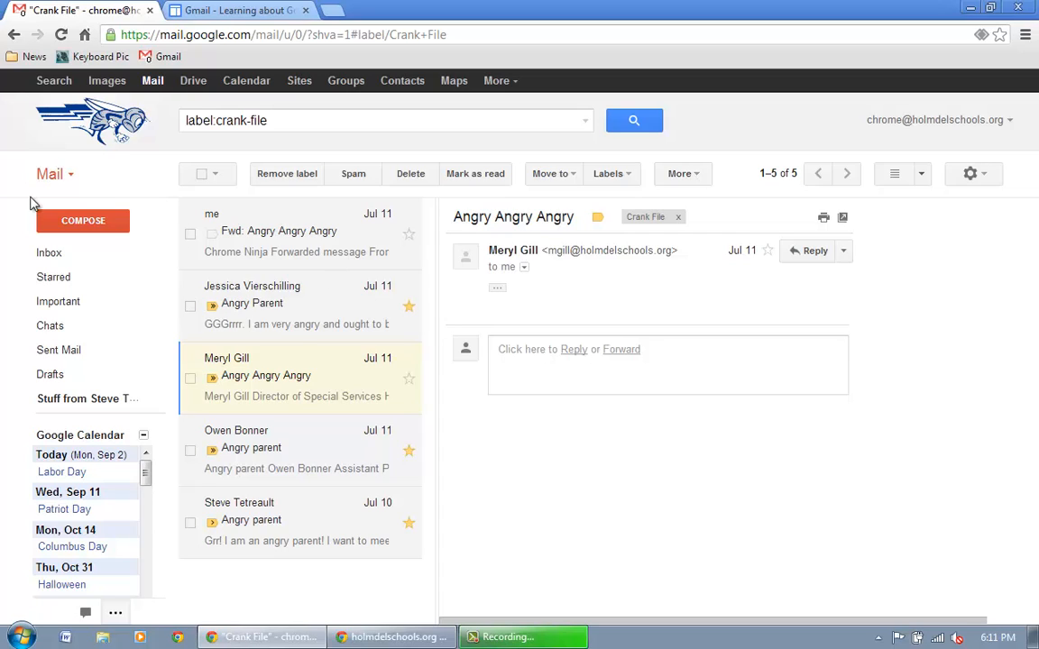
Start a new message and delete the "Chrome Ninja!" signature so that its body is empty.
{"action": "left_click", "coordinate": [83, 221]}
{"action": "left_click", "coordinate": [668, 342]}
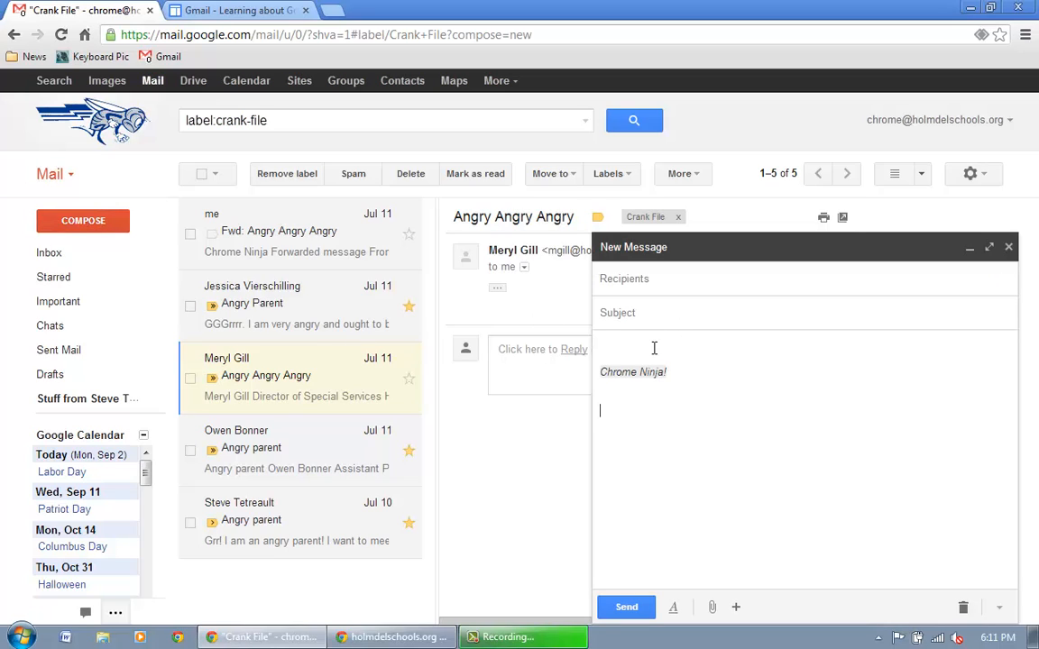
{"action": "left_click_drag", "start_coordinate": [604, 346], "coordinate": [674, 435]}
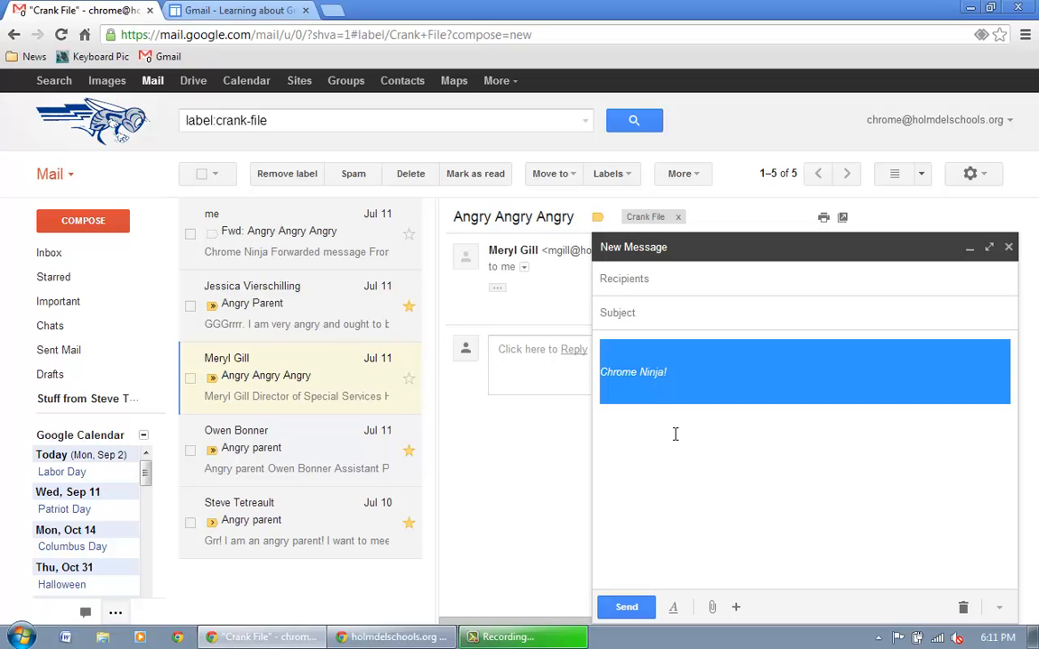
{"action": "key", "text": "BackSpace"}
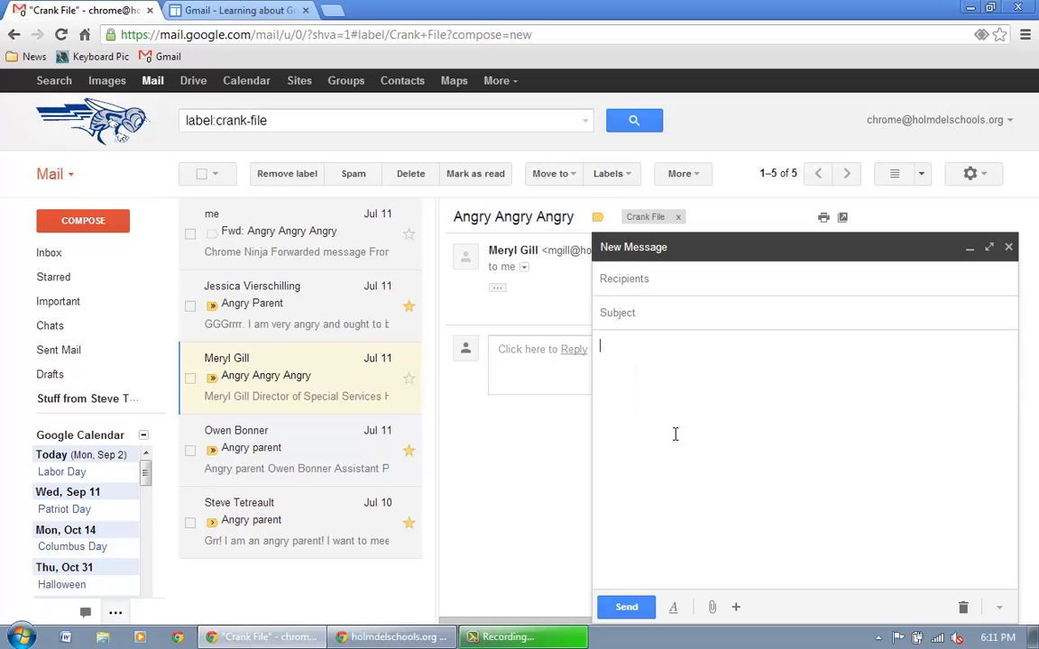
Enter "I'll get back to you soon" as the subject of the new message.
{"action": "left_click", "coordinate": [657, 313]}
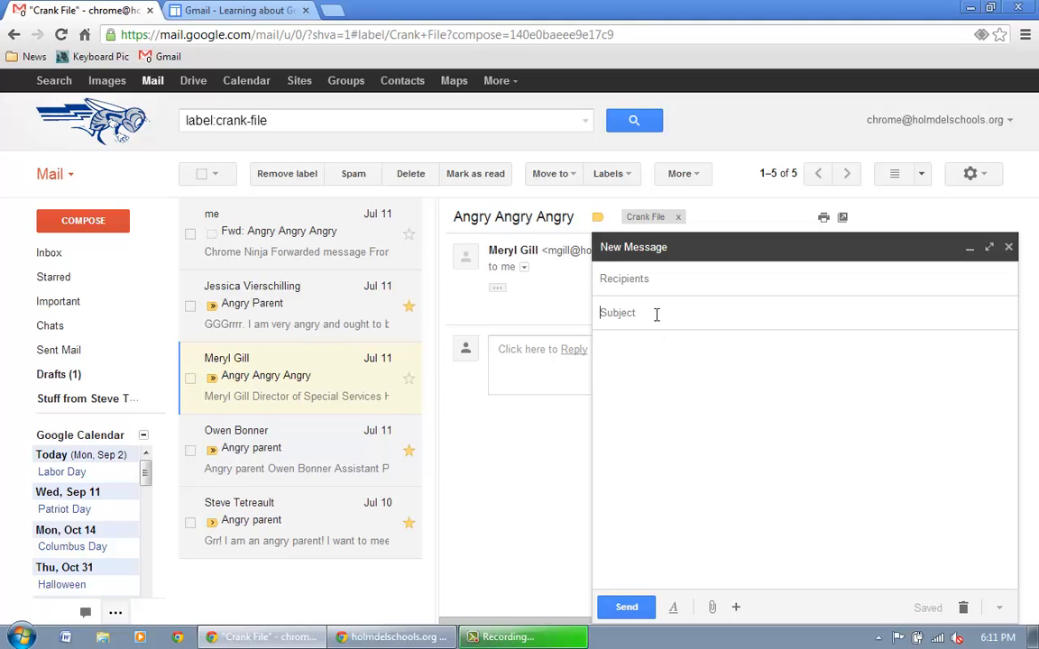
{"action": "type", "text": "I"}
{"action": "key", "text": "BackSpace"}
{"action": "type", "text": "I'll get back to you soon"}
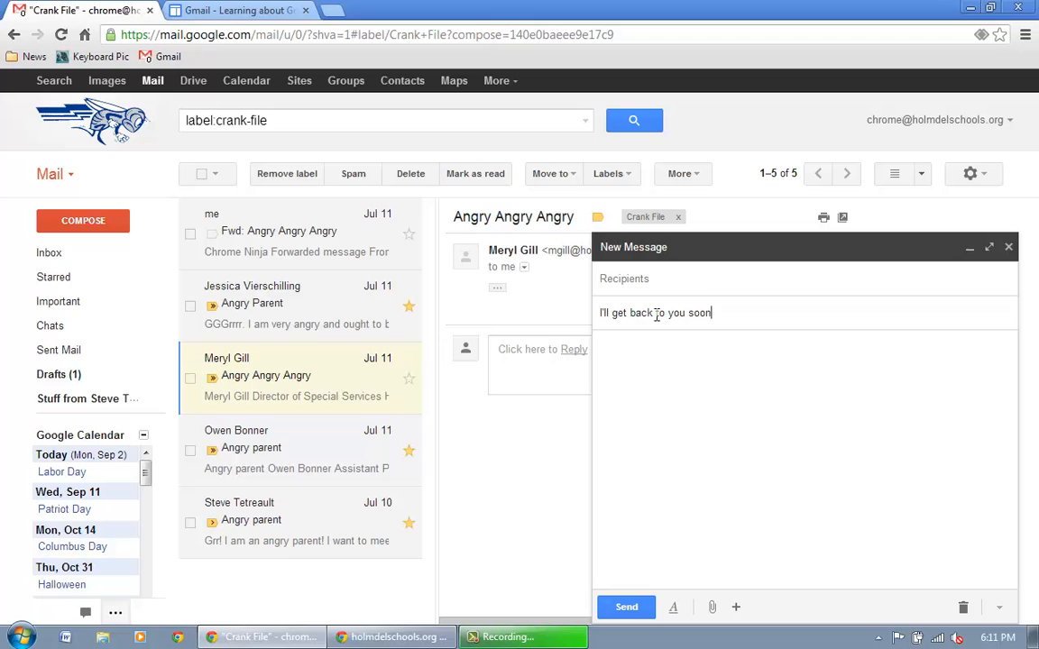
Write "I'm sorry, but I'm currently engaged. However, I will reply to your response at my earliest convenience." in the message body.
{"action": "key", "text": "Tab"}
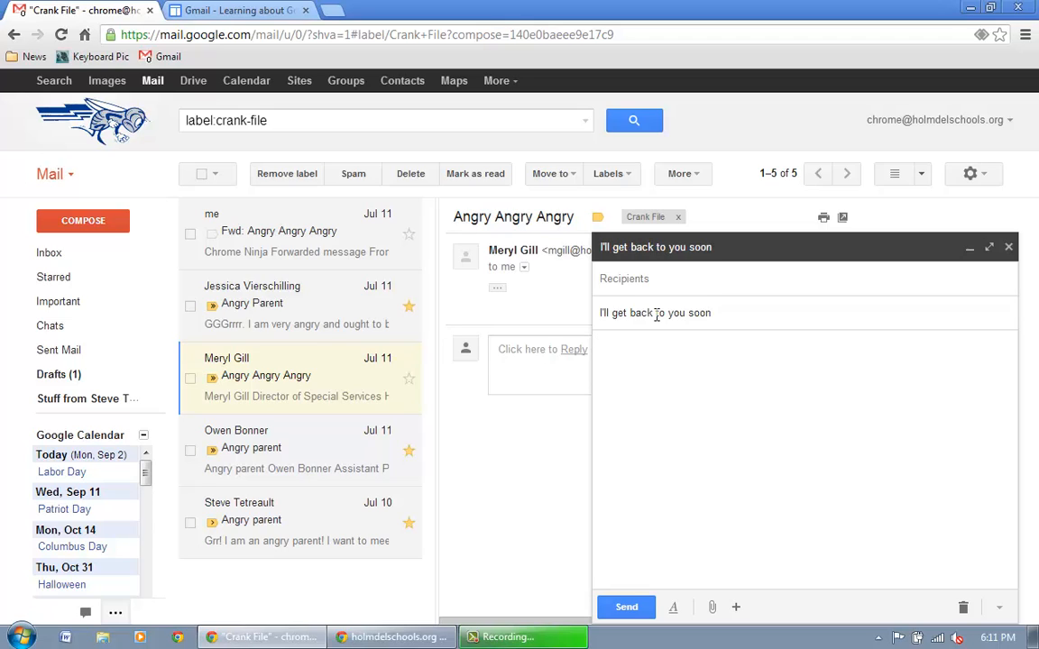
{"action": "type", "text": "I'm sorry, but I'm currently engag"}
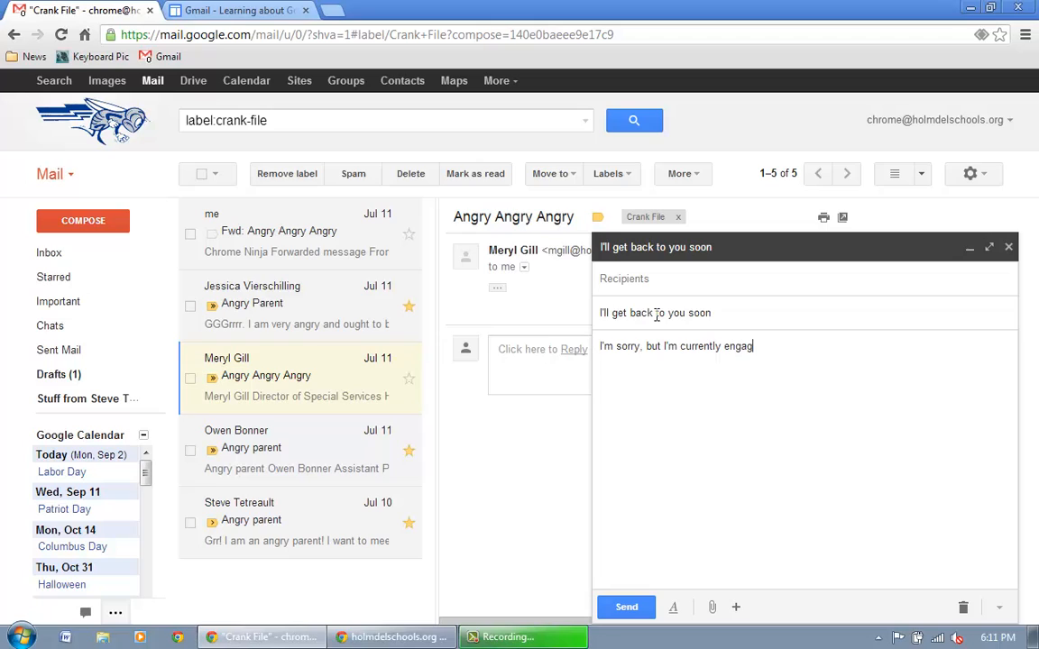
{"action": "type", "text": "ed . "}
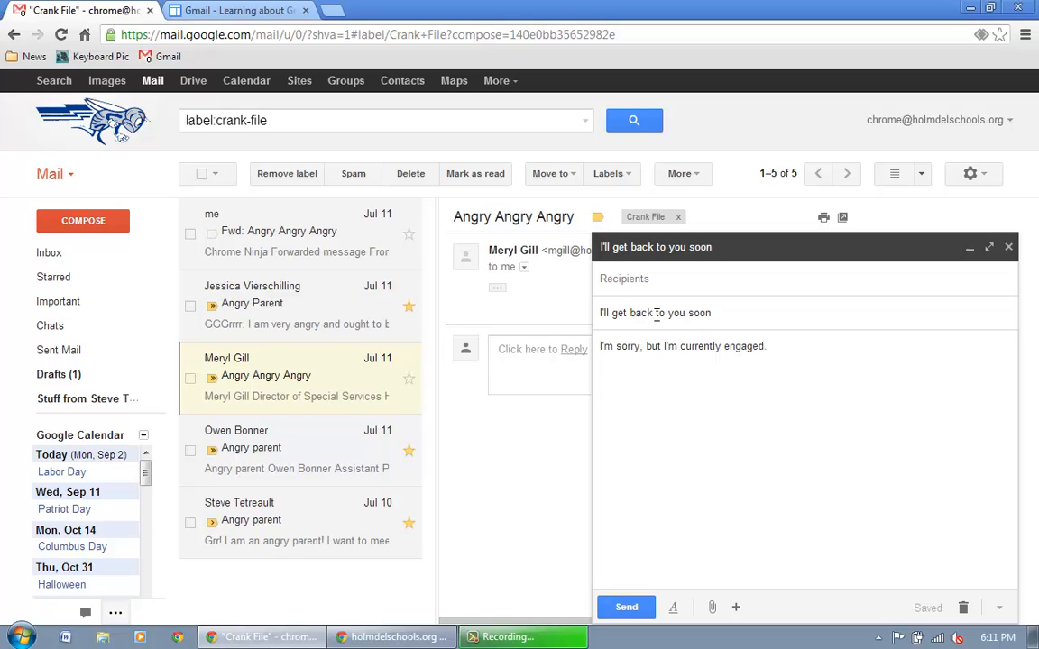
{"action": "type", "text": " However, I will g"}
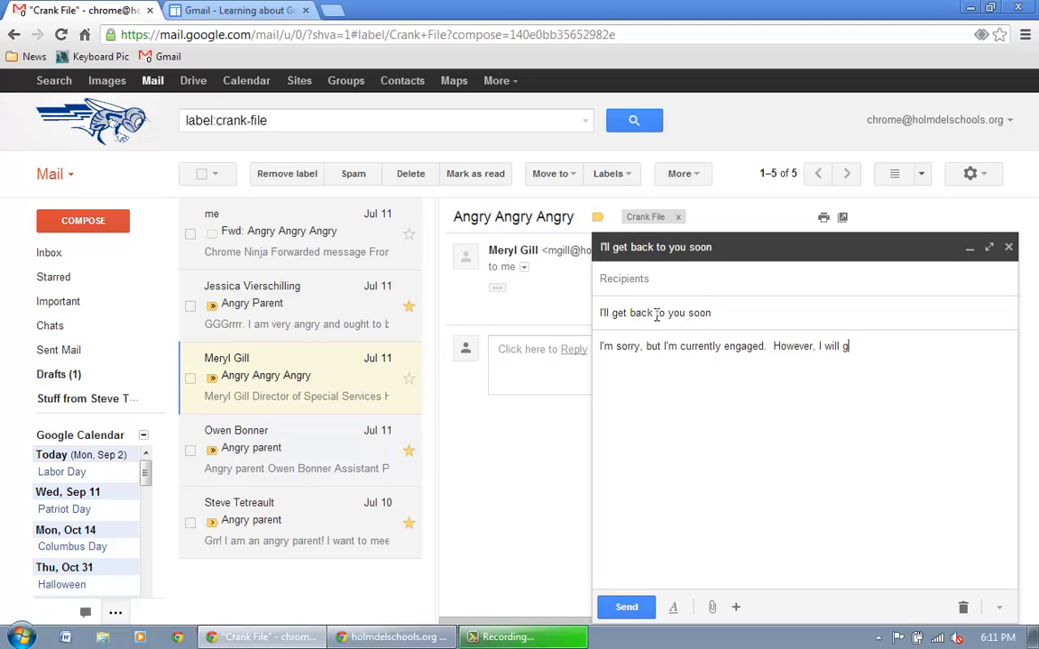
{"action": "type", "text": "eply to your response at"}
{"action": "type", "text": "ea"}
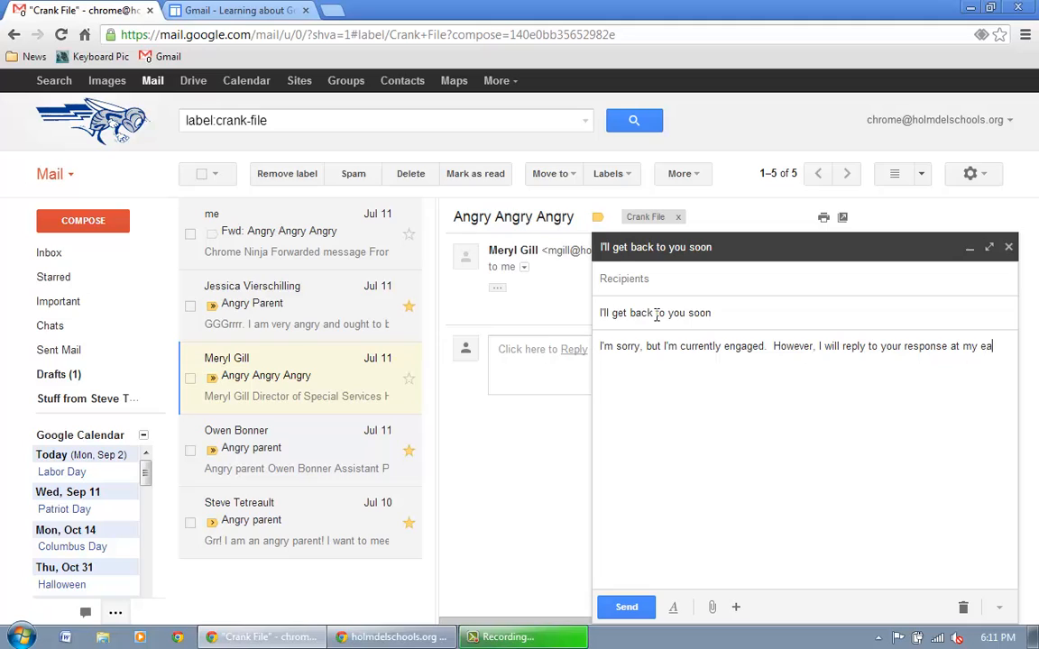
{"action": "type", "text": "rliest convenience."}
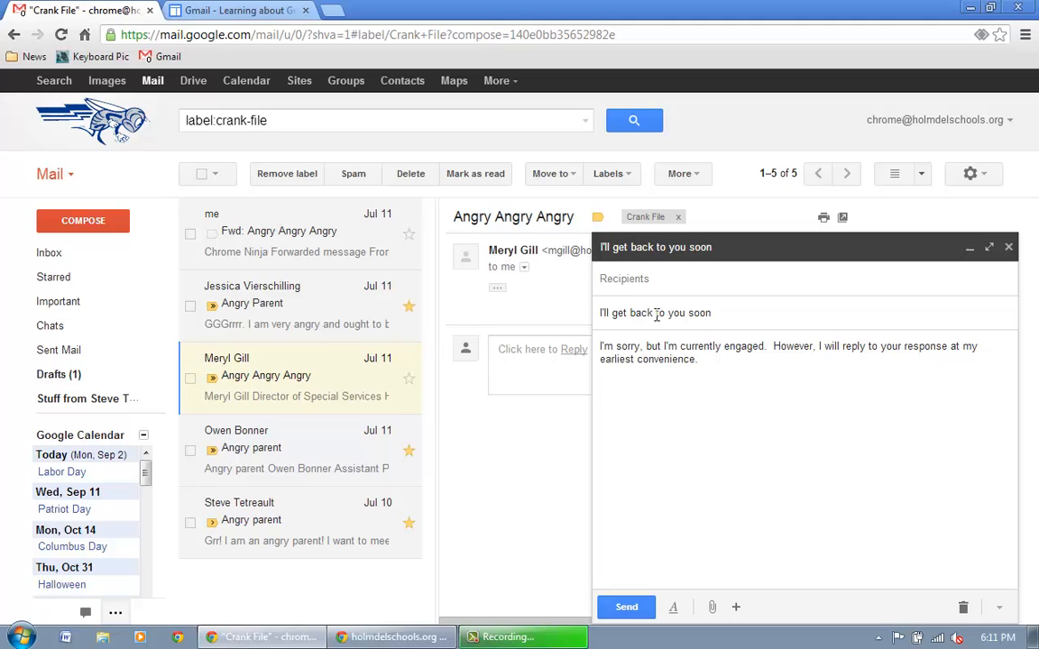
Continue the body with "Thank you for your patience. I usually get back to emails within a few hours during the school day; if".
{"action": "type", "text": " Thank you for your patei"}
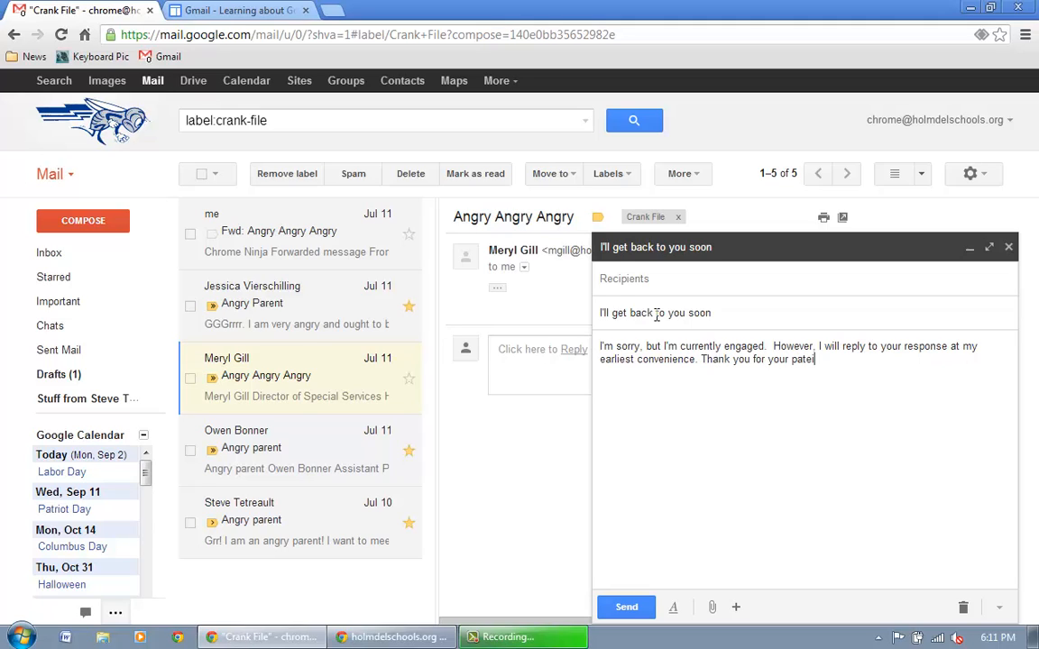
{"action": "key", "text": "BackSpace"}
{"action": "key", "text": "BackSpace"}
{"action": "type", "text": "ience.  I usu"}
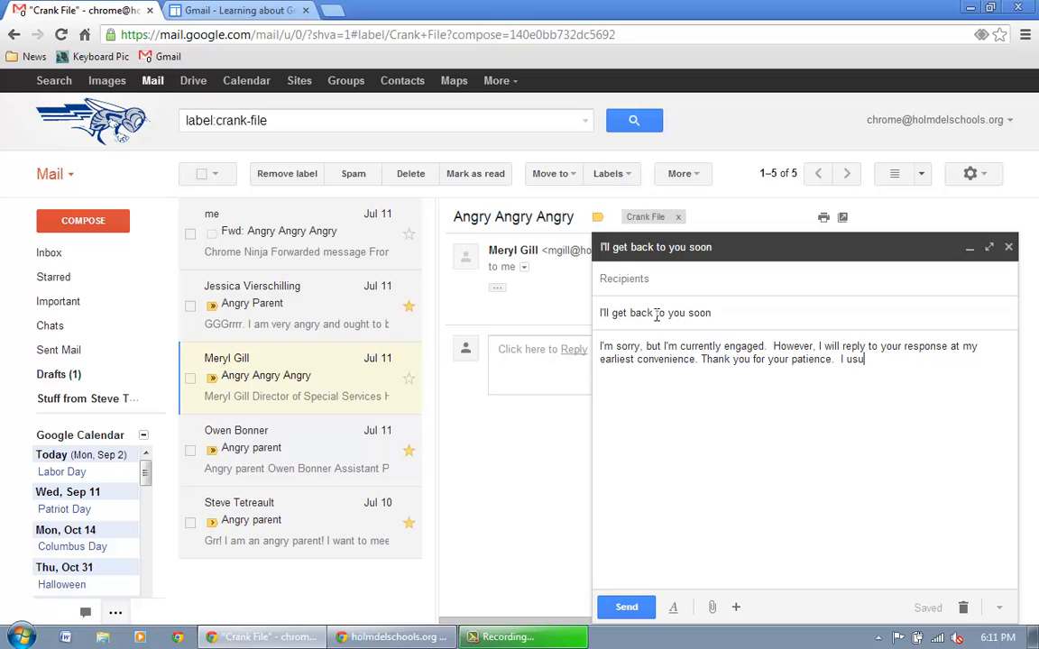
{"action": "type", "text": "ally get back t"}
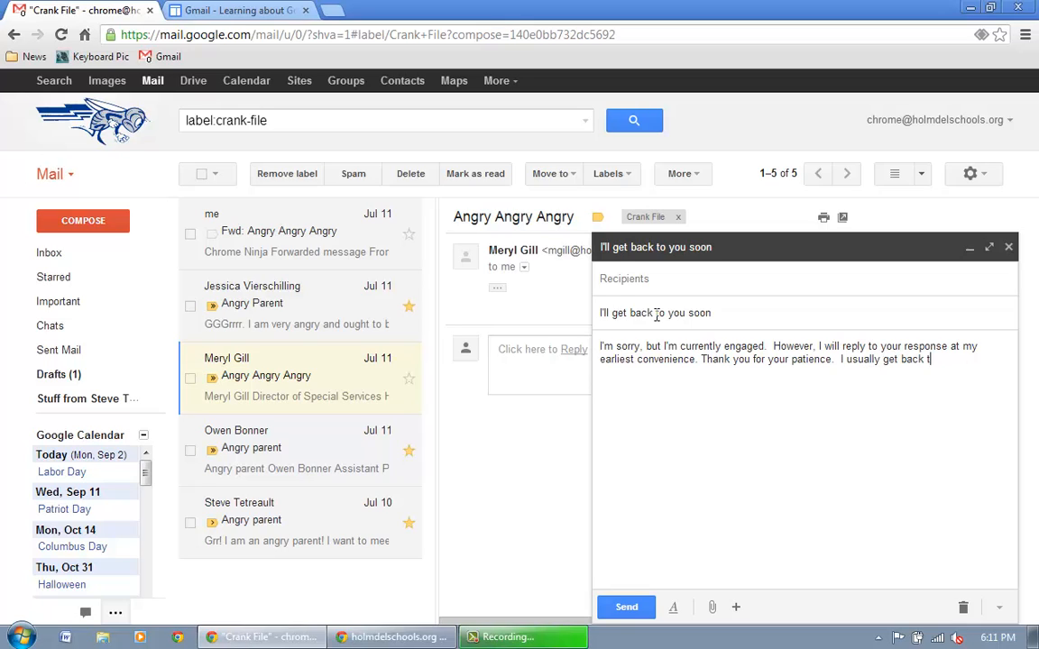
{"action": "type", "text": "o emails within a few"}
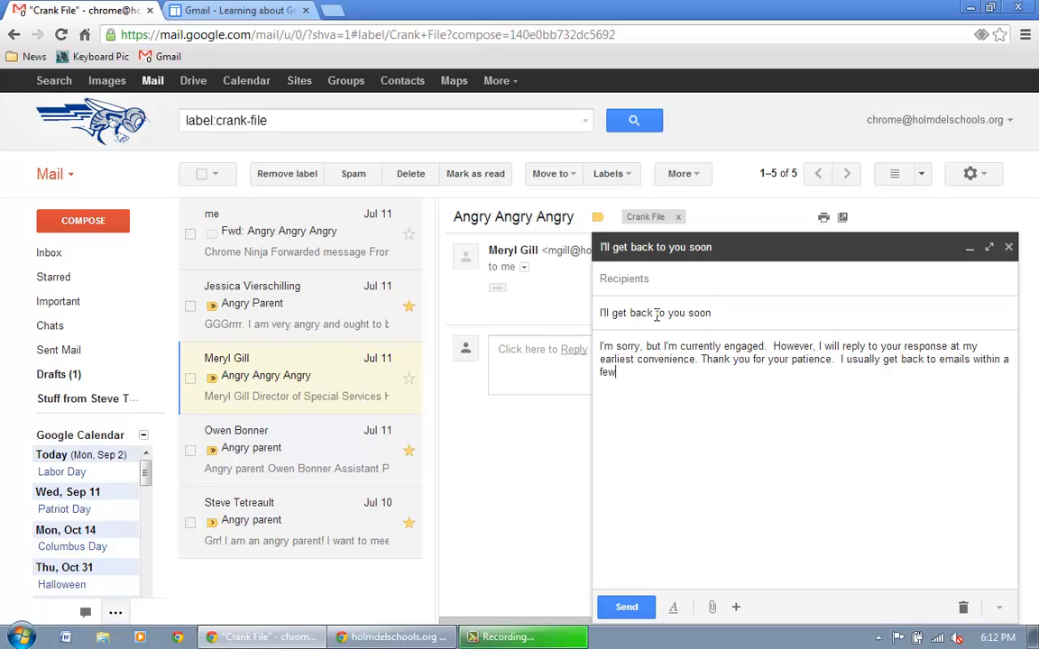
{"action": "type", "text": " hours during the school day; if"}
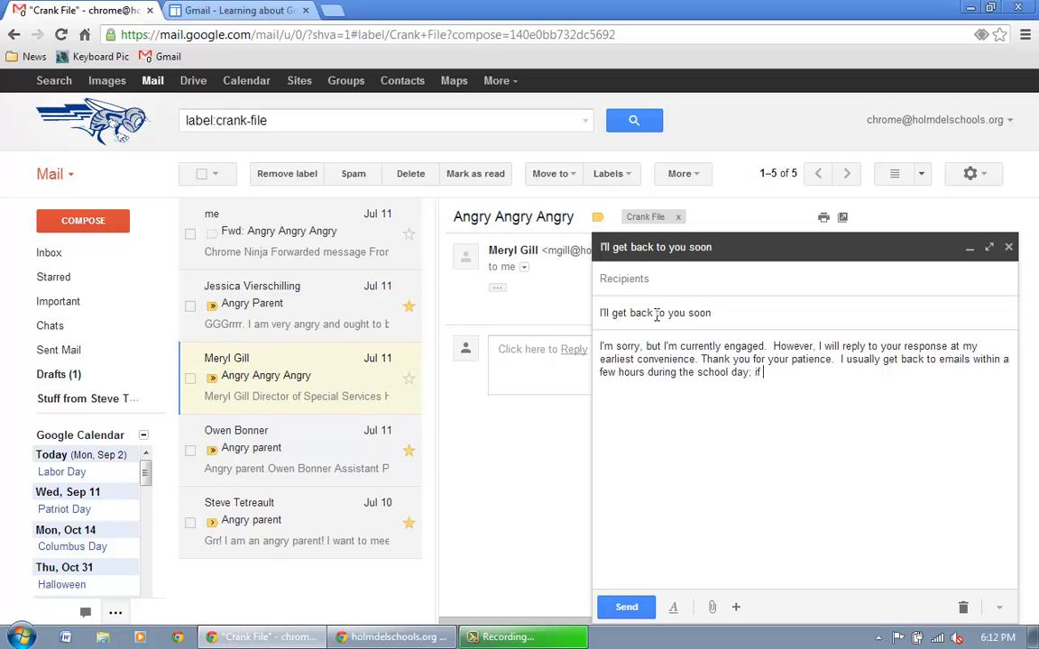
Complete the body's last sentence with "it is a weekend or holiday, I may not see your message until I return.".
{"action": "type", "text": " it is a weeken or"}
{"action": "key", "text": "BackSpace"}
{"action": "key", "text": "BackSpace"}
{"action": "type", "text": "d or holi"}
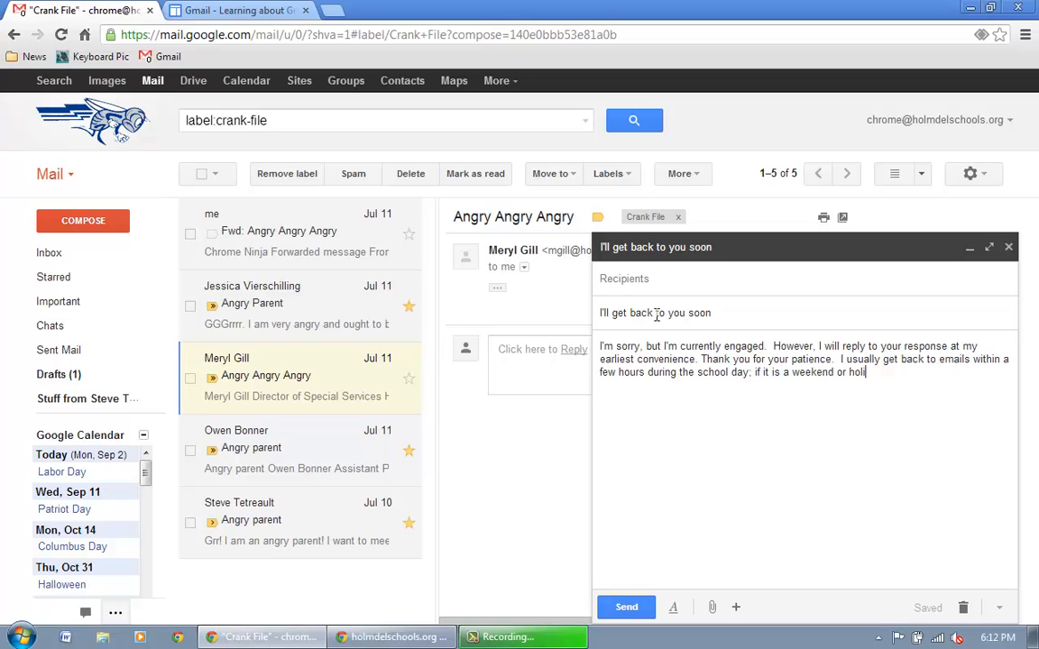
{"action": "type", "text": "day, I may not se"}
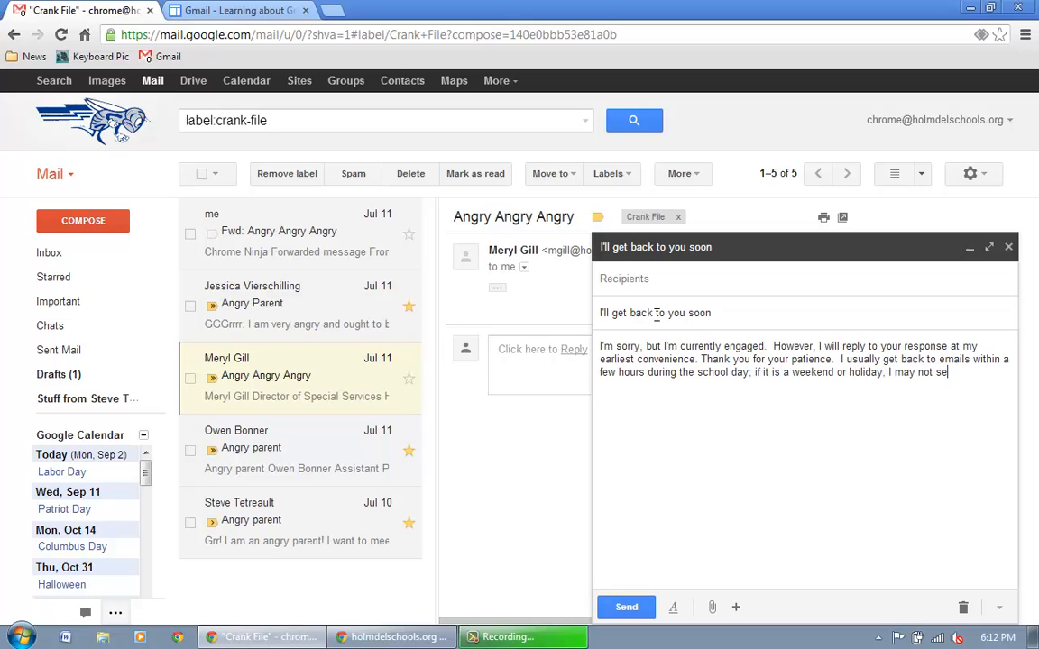
{"action": "type", "text": "e your message until I return"}
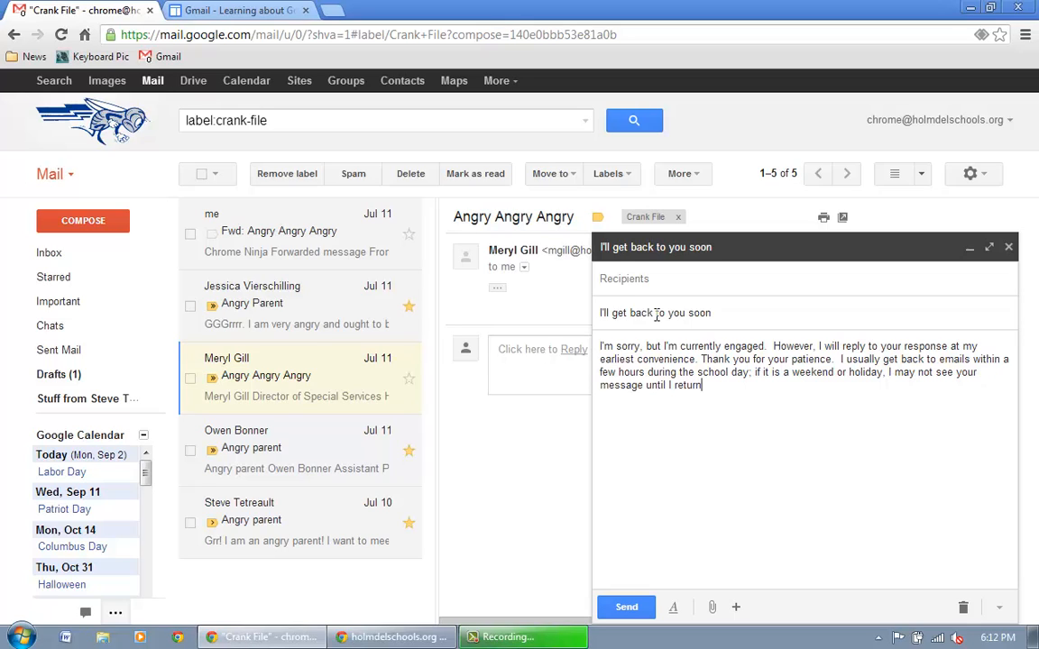
{"action": "type", "text": ".  Howe"}
{"action": "key", "text": "BackSpace"}
{"action": "key", "text": "BackSpace"}
{"action": "key", "text": "BackSpace"}
{"action": "key", "text": "BackSpace"}
{"action": "key", "text": "BackSpace"}
{"action": "key", "text": "BackSpace"}
{"action": "key", "text": "BackSpace"}
Move "Thank you for your patience." to the end of the body as its own paragraph, separated by a blank line.
{"action": "left_click_drag", "start_coordinate": [840, 360], "coordinate": [848, 386]}
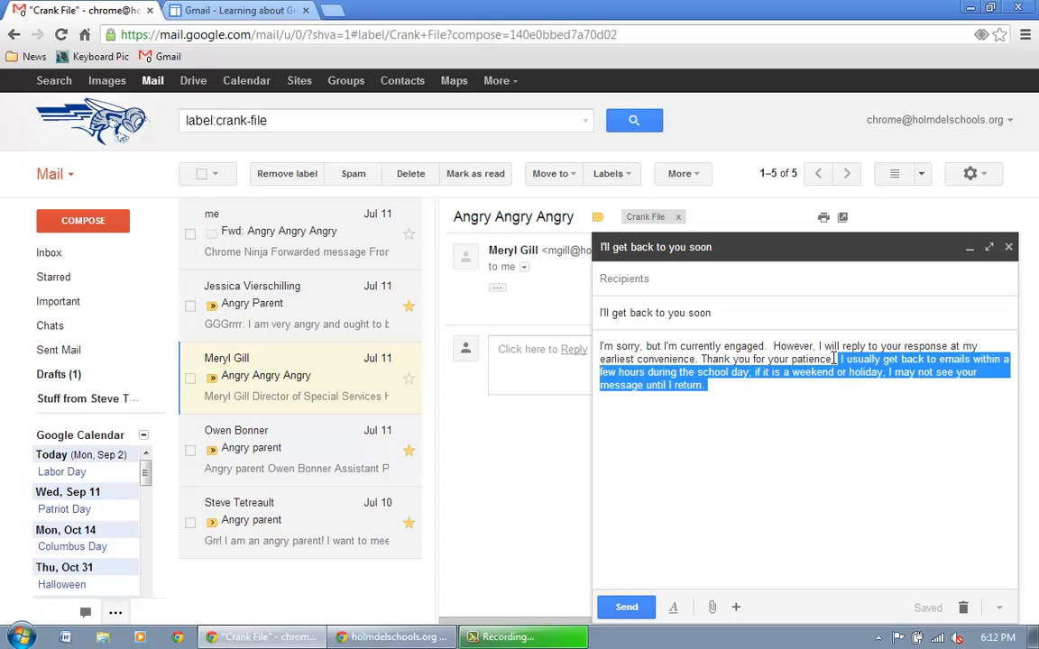
{"action": "left_click_drag", "start_coordinate": [835, 360], "coordinate": [703, 368]}
{"action": "key", "text": "BackSpace"}
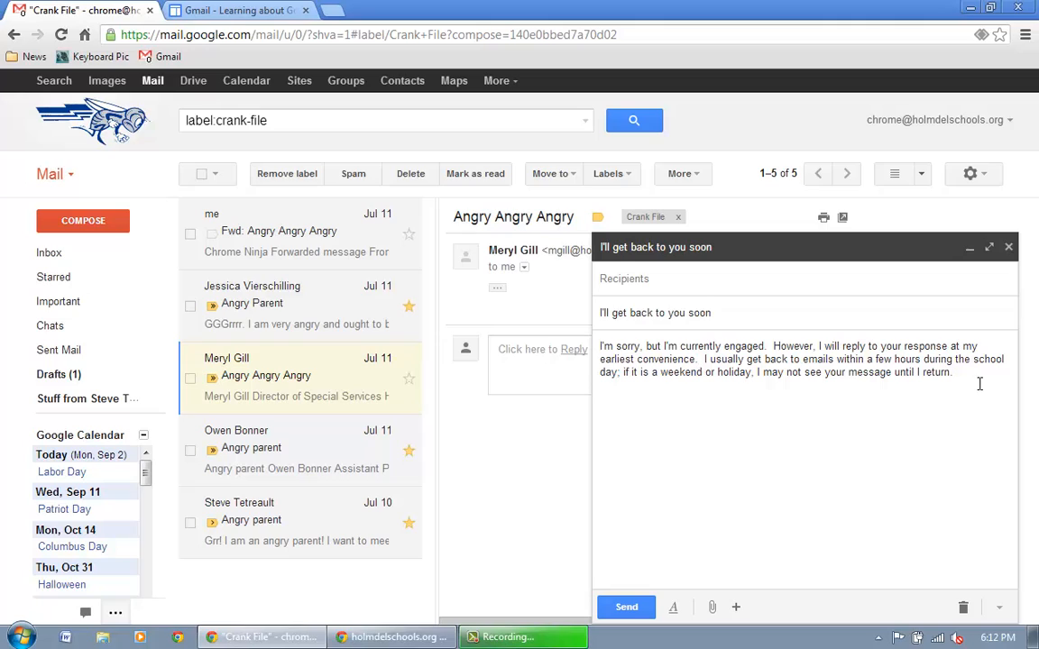
{"action": "key", "text": "ctrl+z"}
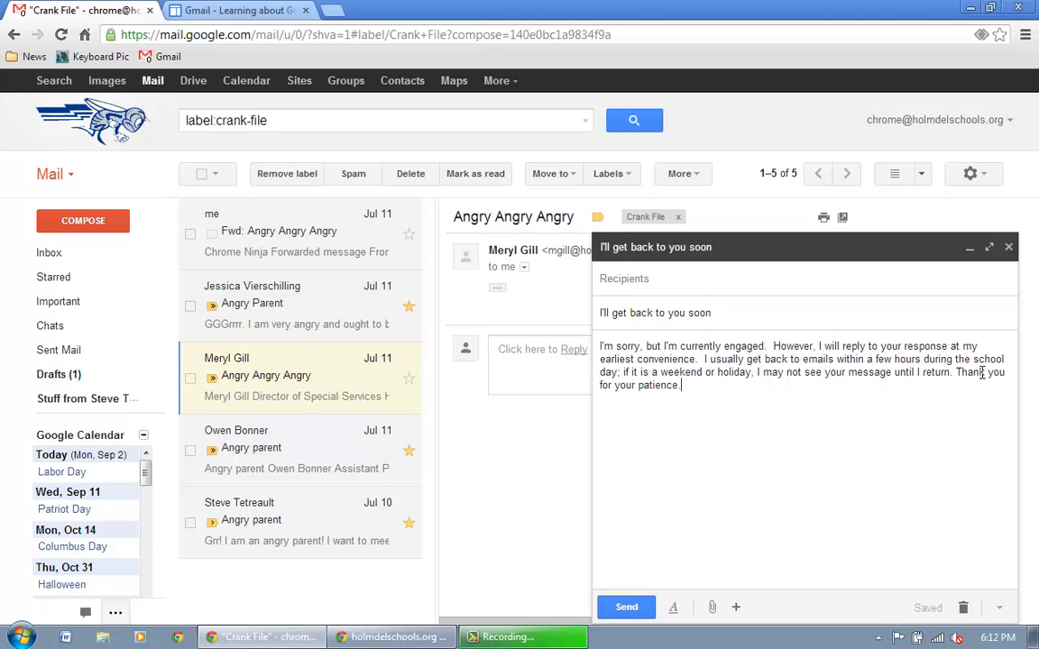
{"action": "left_click", "coordinate": [952, 376]}
{"action": "key", "text": "Return"}
{"action": "key", "text": "Return"}
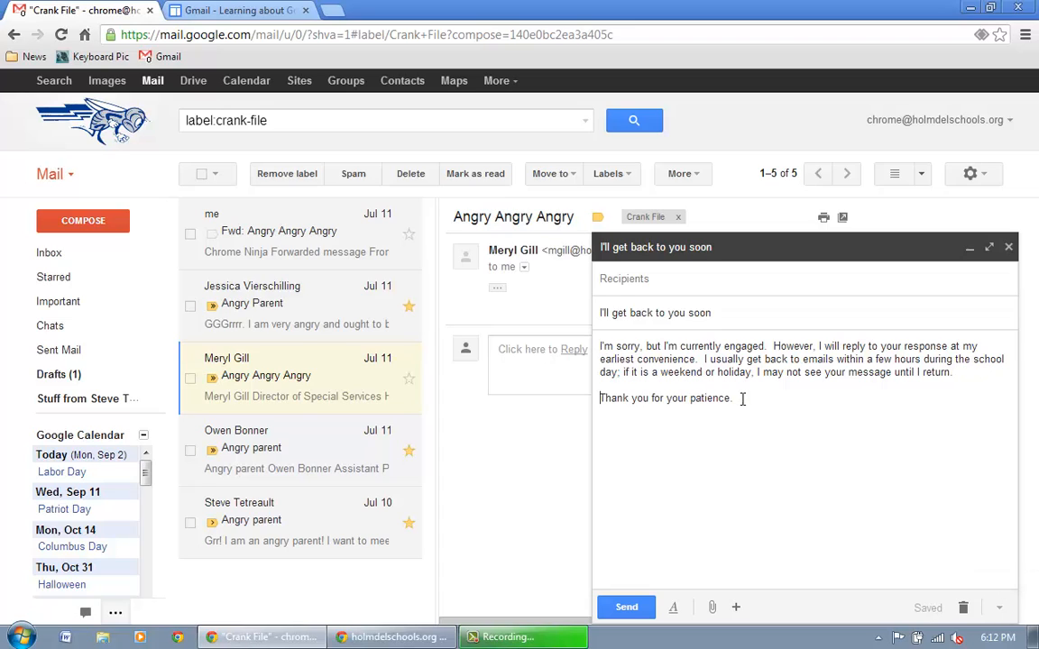
{"action": "key", "text": "End"}
Save the message as a new canned response named "I'll get back to you soon" and discard the draft.
{"action": "left_click", "coordinate": [1000, 609]}
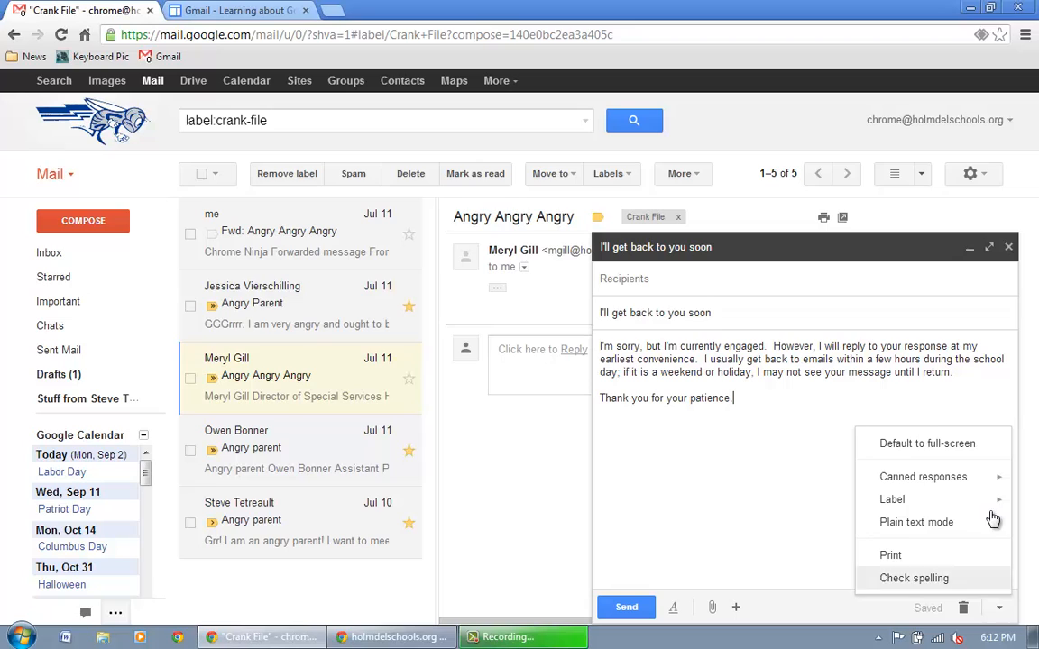
{"action": "mouse_move", "coordinate": [991, 478]}
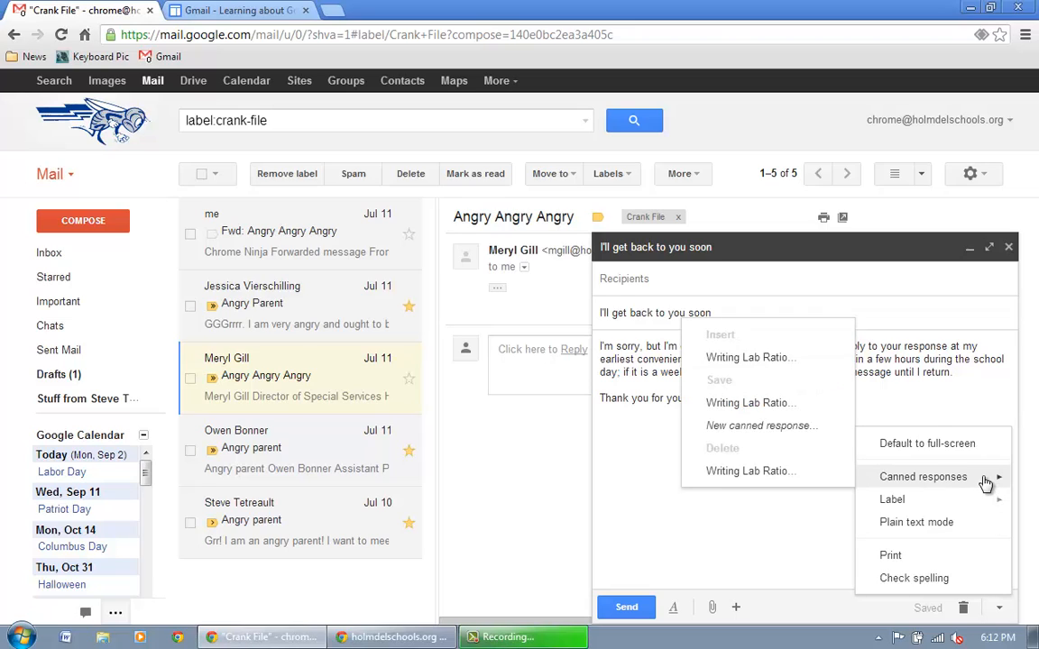
{"action": "left_click", "coordinate": [732, 425]}
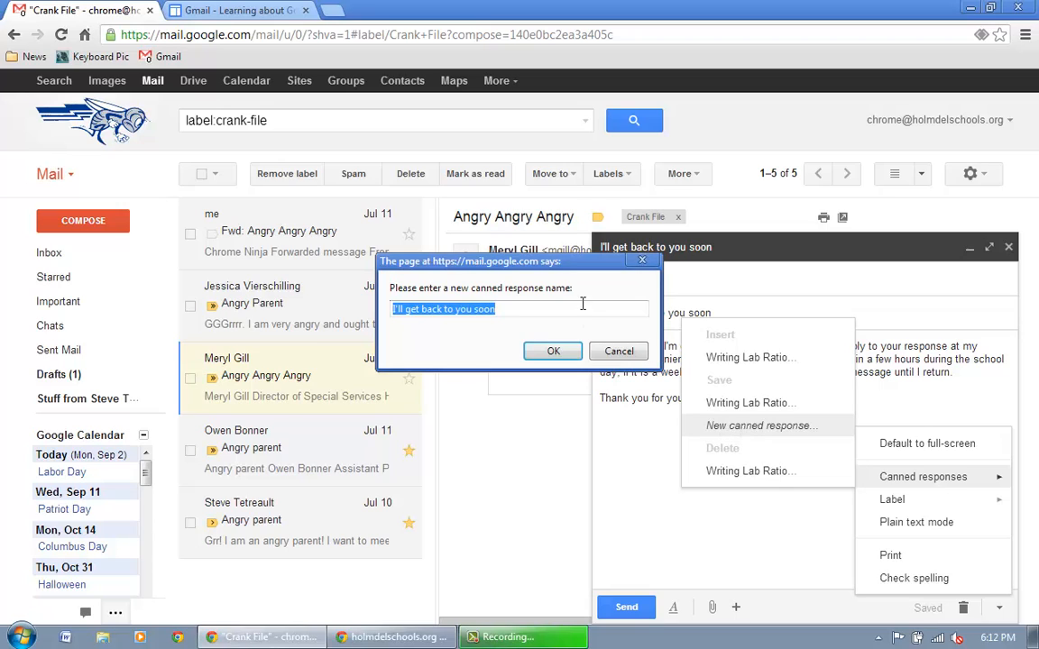
{"action": "left_click", "coordinate": [553, 351]}
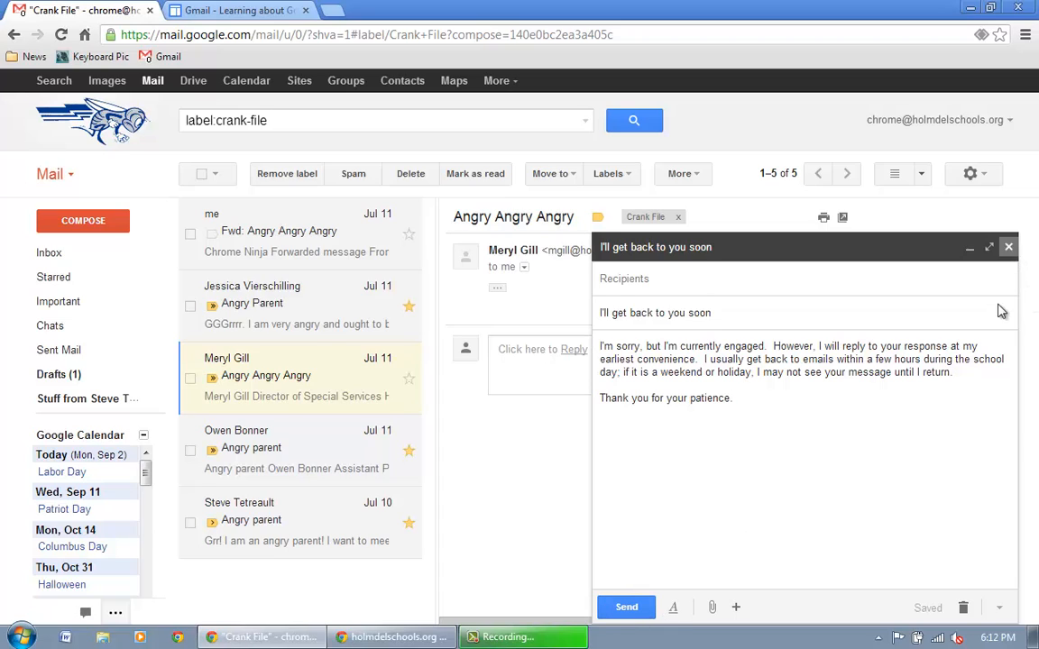
{"action": "left_click", "coordinate": [962, 607]}
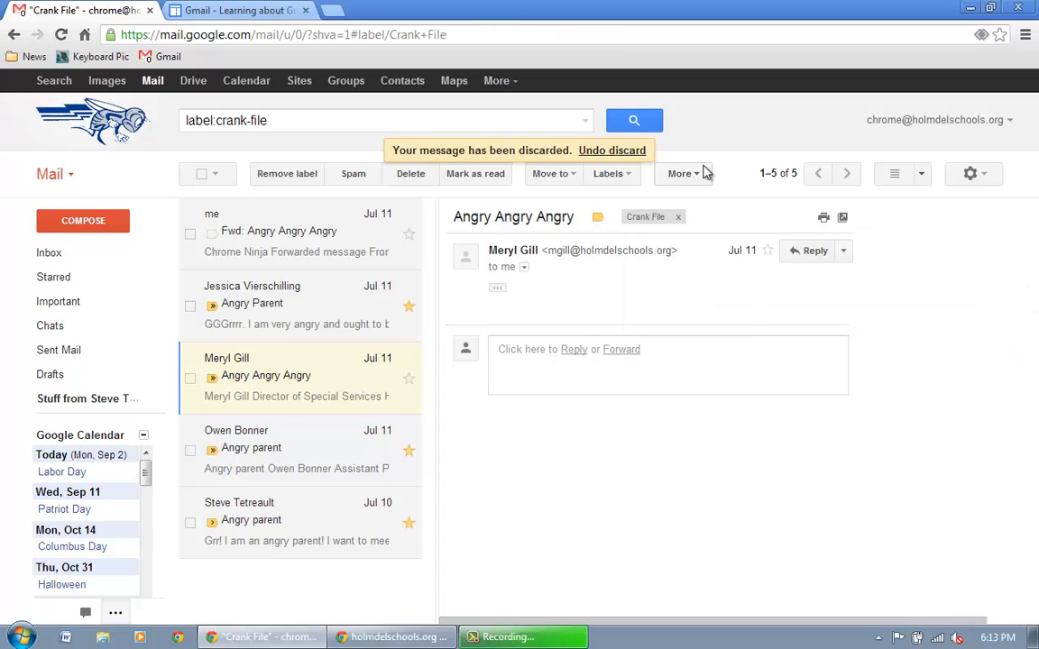
Start a filter from the "Angry Angry Angry" message that matches its sender, and proceed to the filter's actions.
{"action": "left_click", "coordinate": [245, 311]}
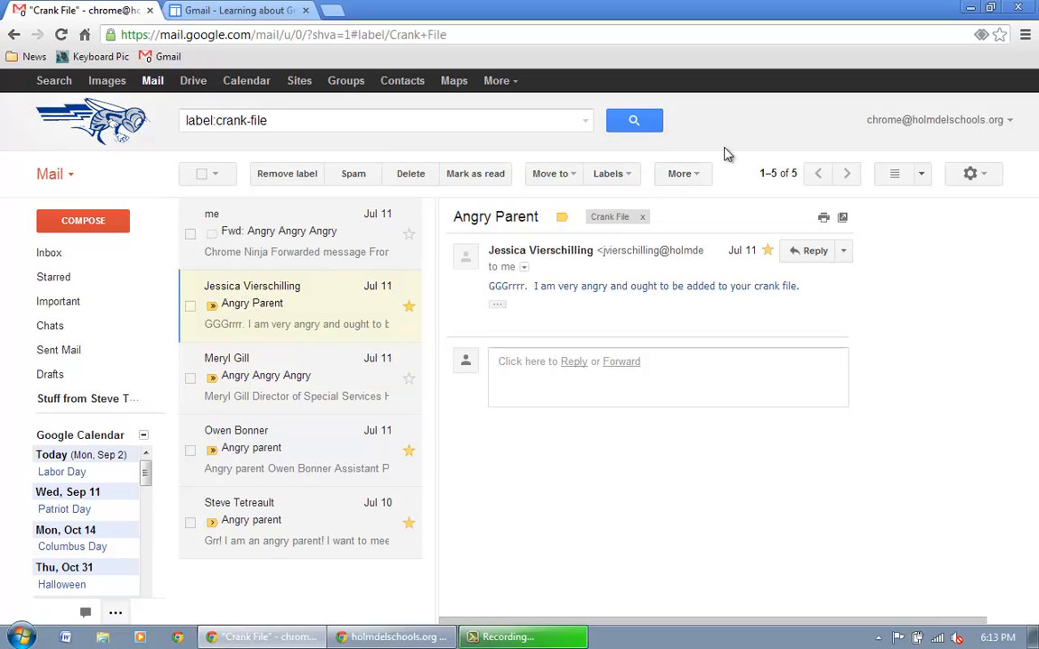
{"action": "left_click", "coordinate": [274, 376]}
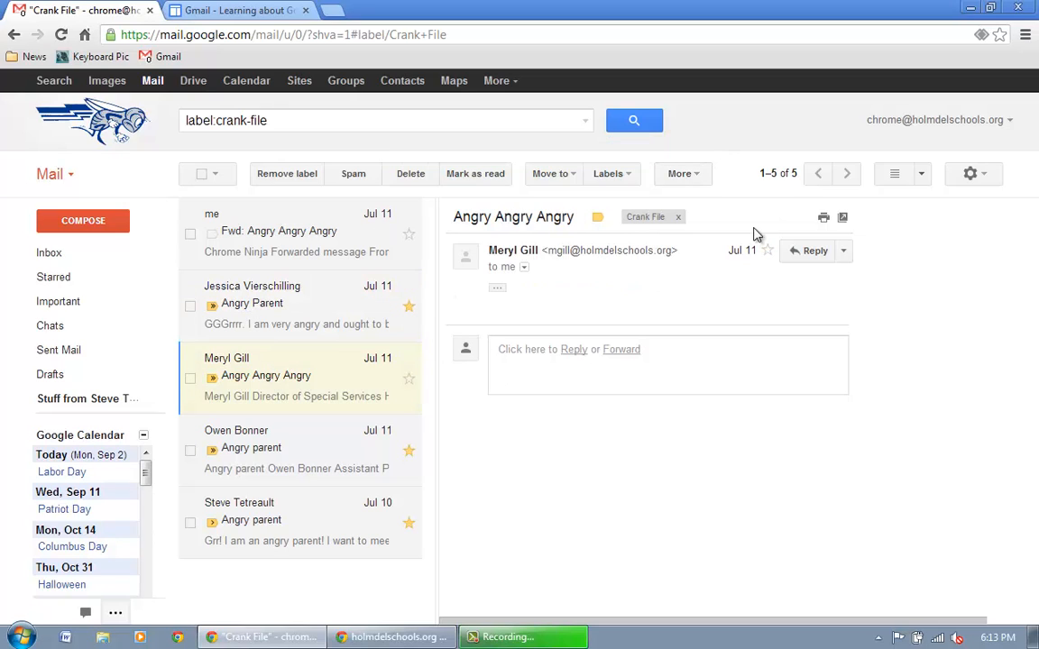
{"action": "left_click", "coordinate": [695, 178]}
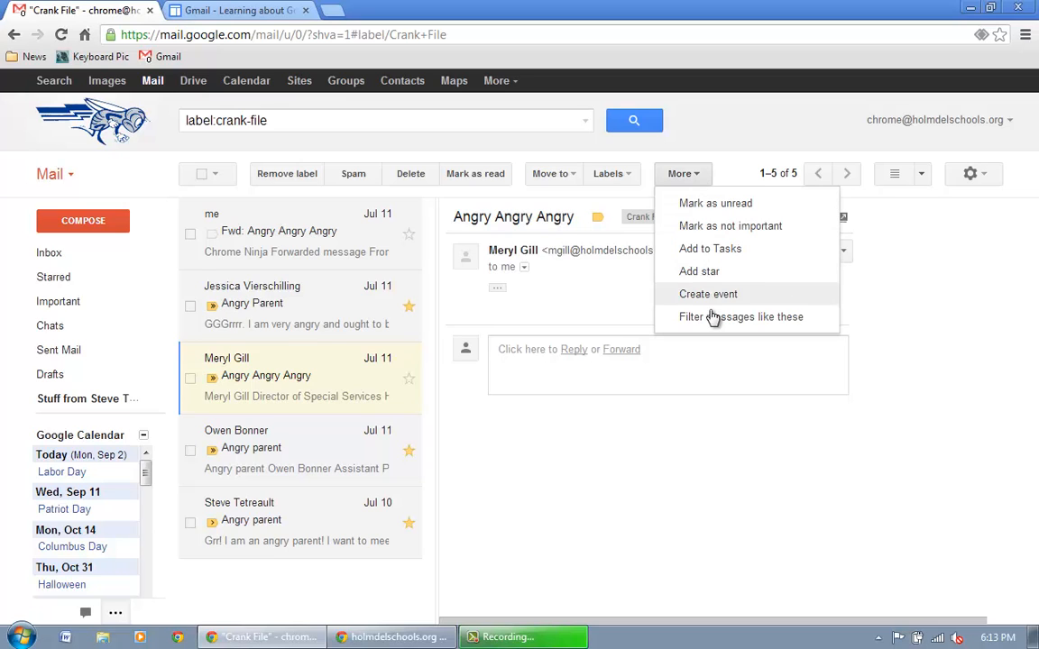
{"action": "left_click", "coordinate": [659, 539]}
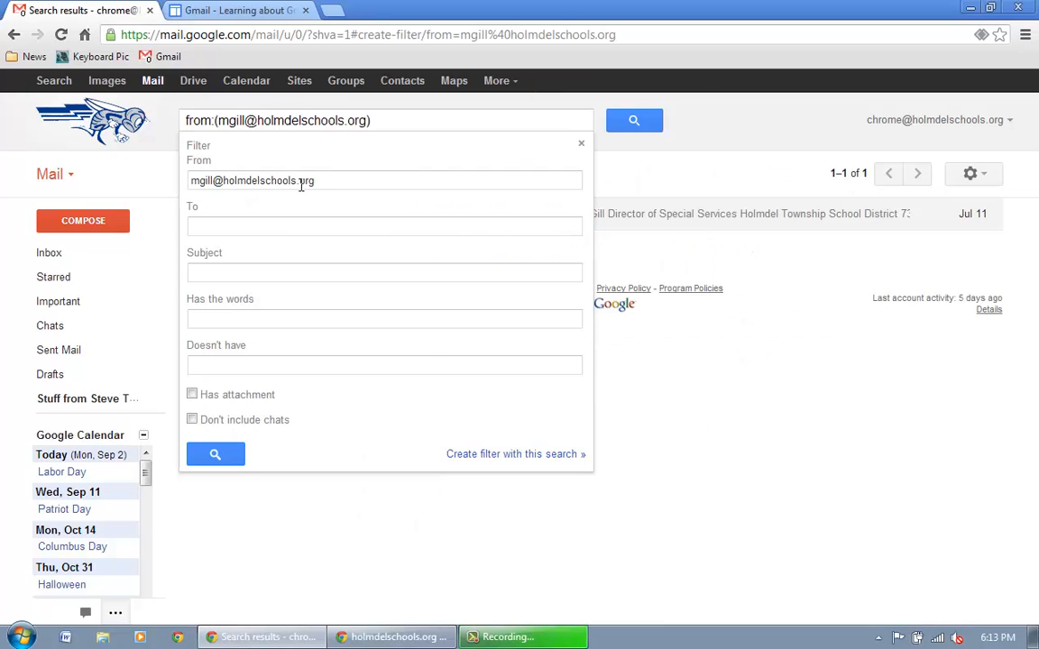
{"action": "left_click", "coordinate": [492, 455]}
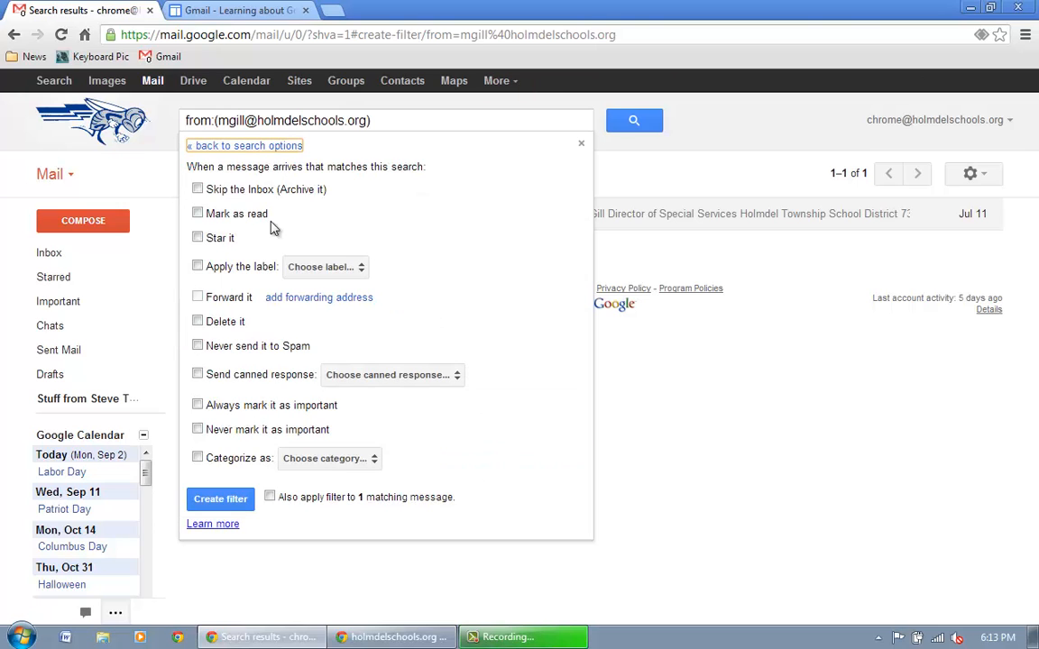
Set the filter to send the canned response "I'll get back to you soon" and create the filter.
{"action": "left_click", "coordinate": [197, 375]}
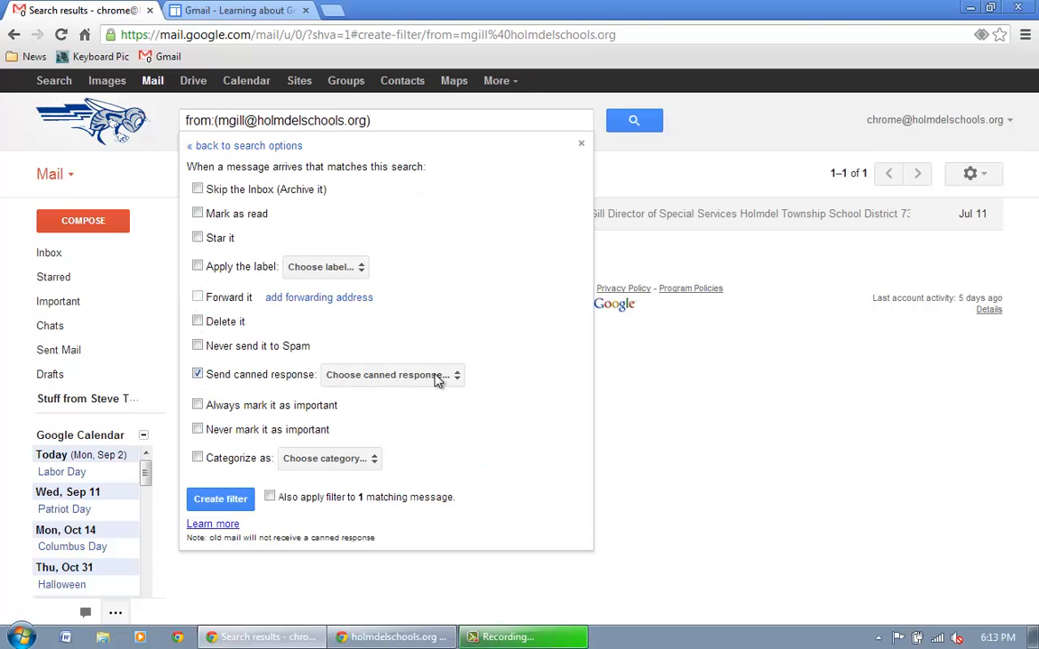
{"action": "left_click", "coordinate": [435, 374]}
{"action": "left_click", "coordinate": [470, 433]}
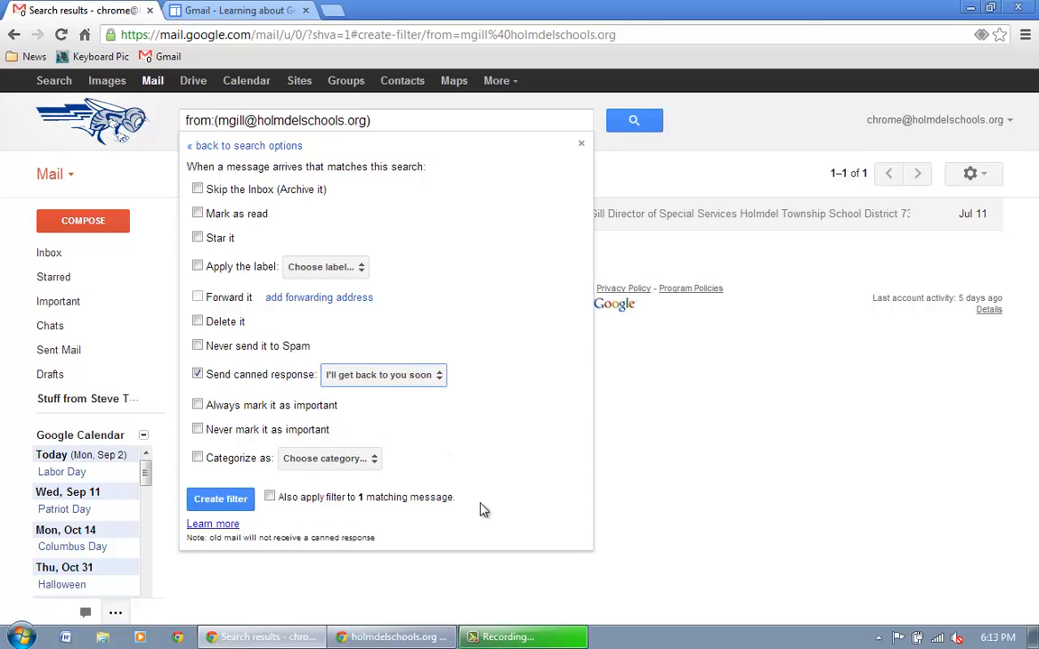
{"action": "left_click", "coordinate": [223, 501]}
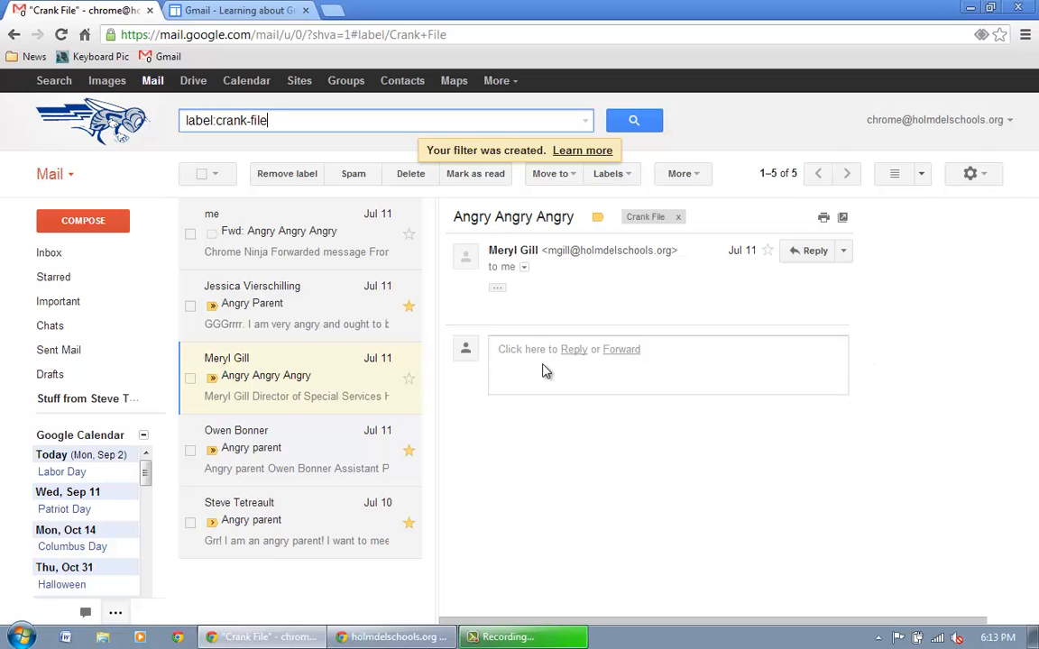
Review the filter criteria offered for messages like "Angry Angry Angry" and close them without creating another filter.
{"action": "left_click", "coordinate": [695, 176]}
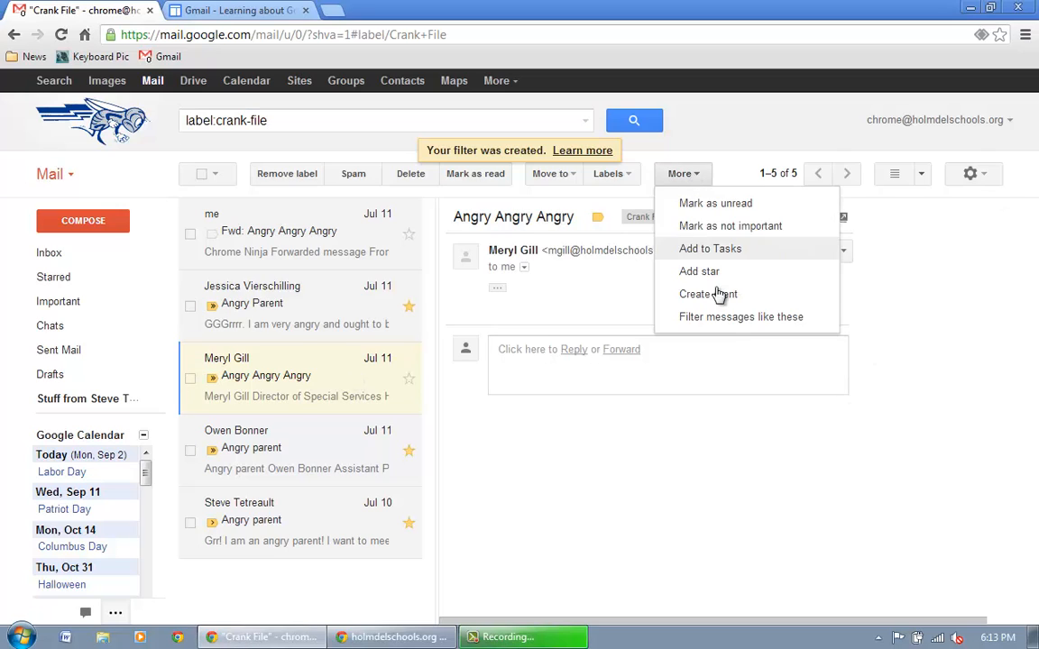
{"action": "left_click", "coordinate": [721, 320]}
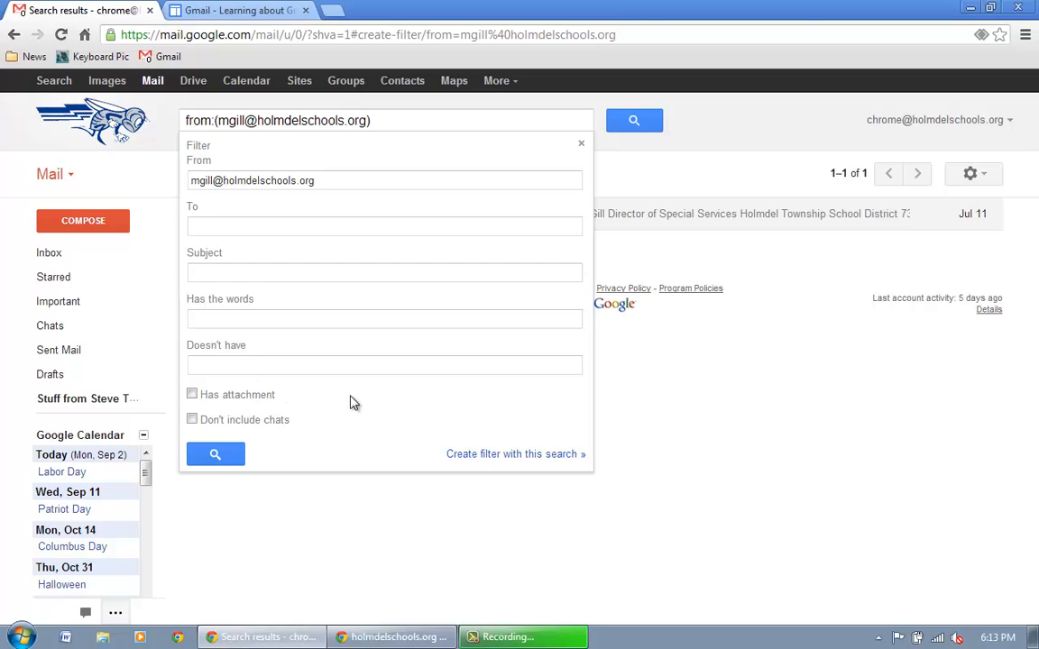
{"action": "left_click", "coordinate": [580, 148]}
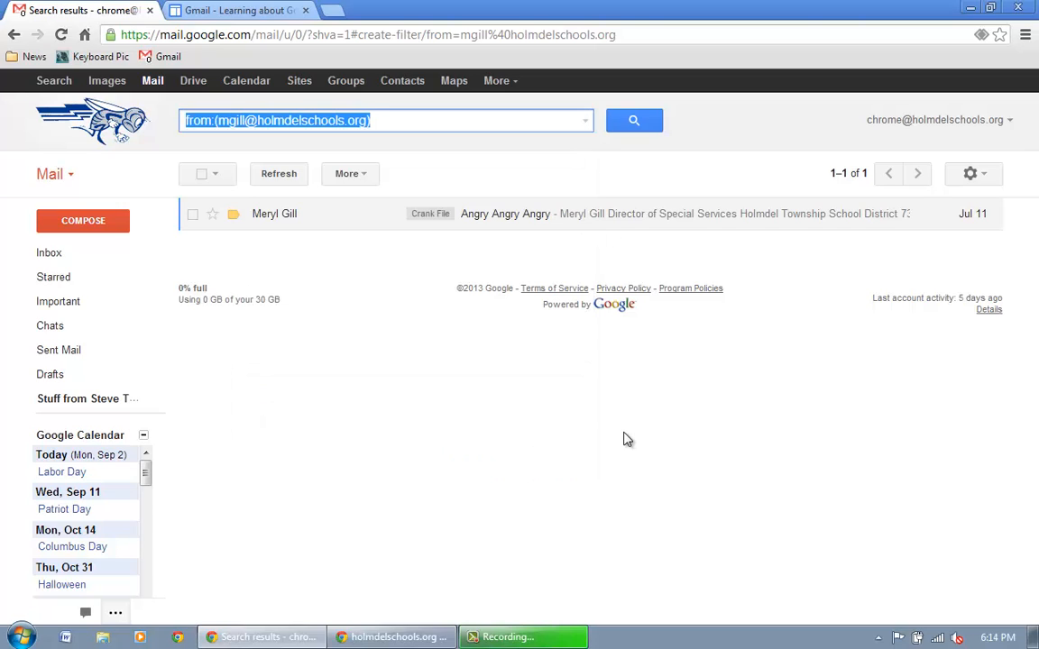